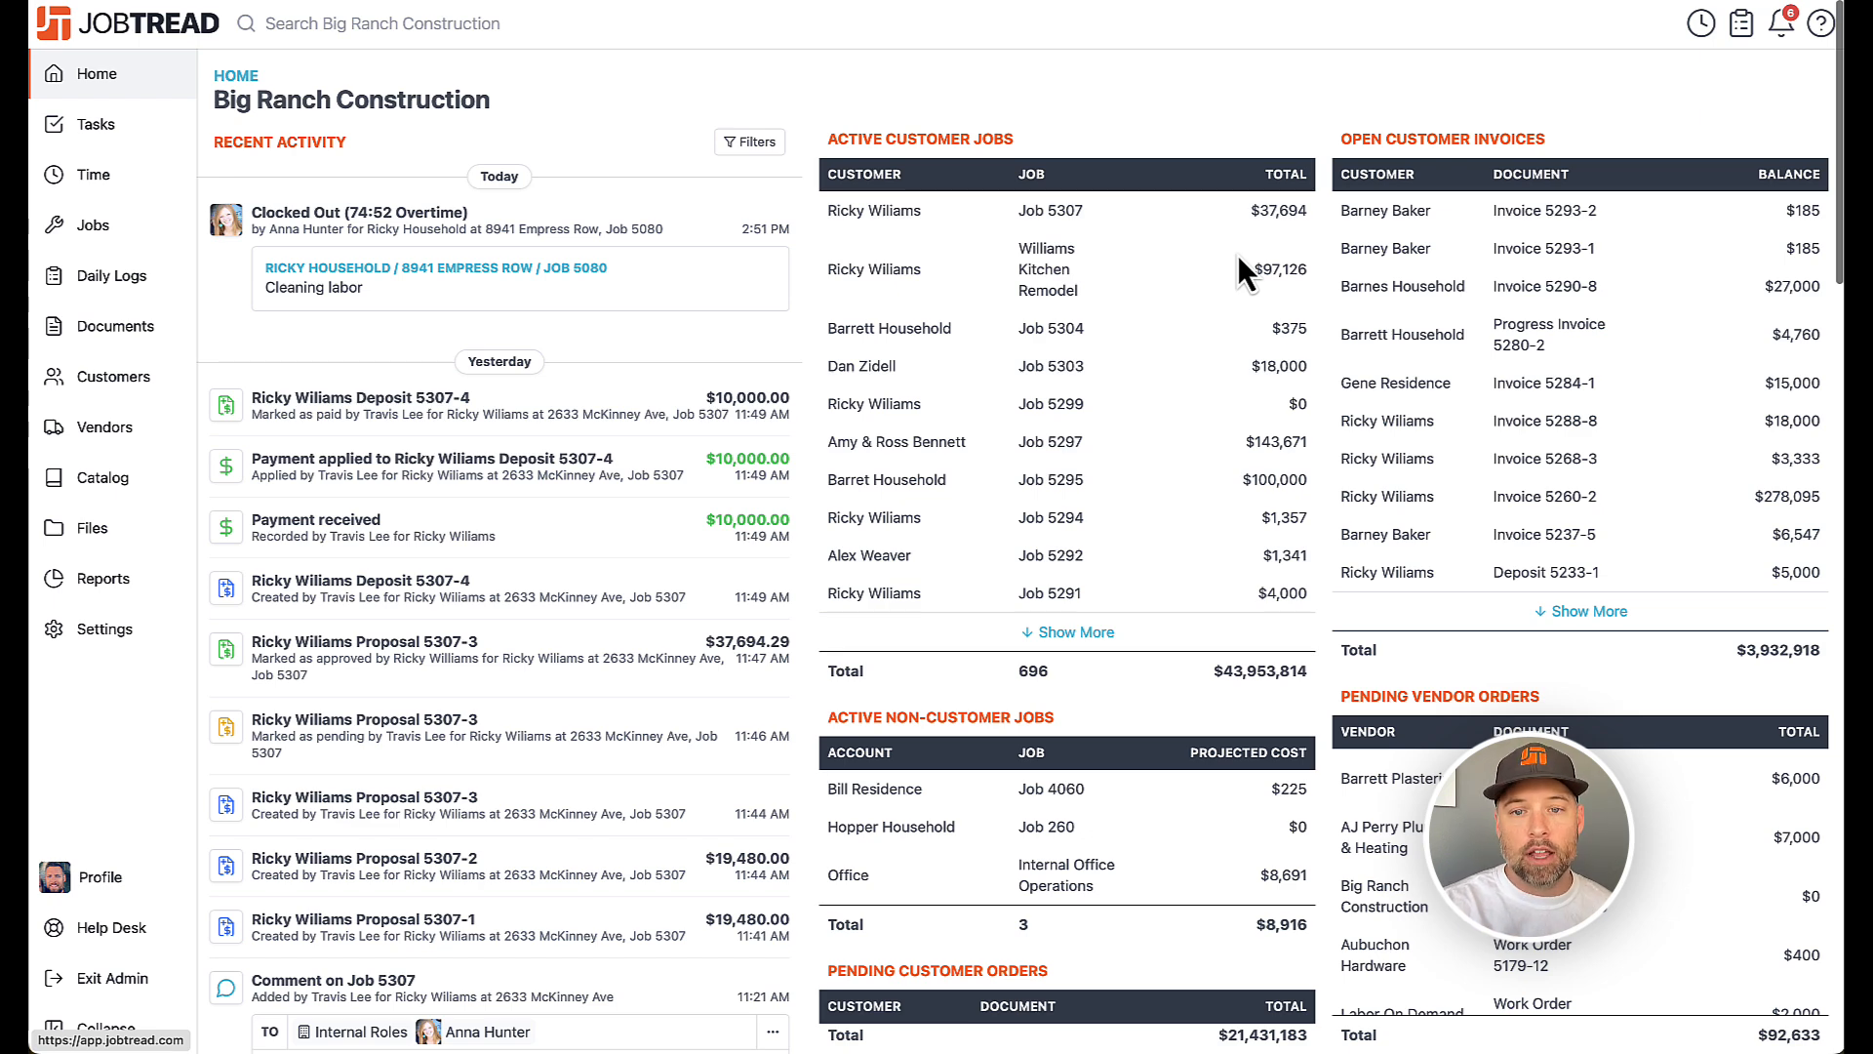
# Open Job 5307 from the jobs list and go to its Files section
pyautogui.click(127, 234)
pyautogui.click(366, 246)
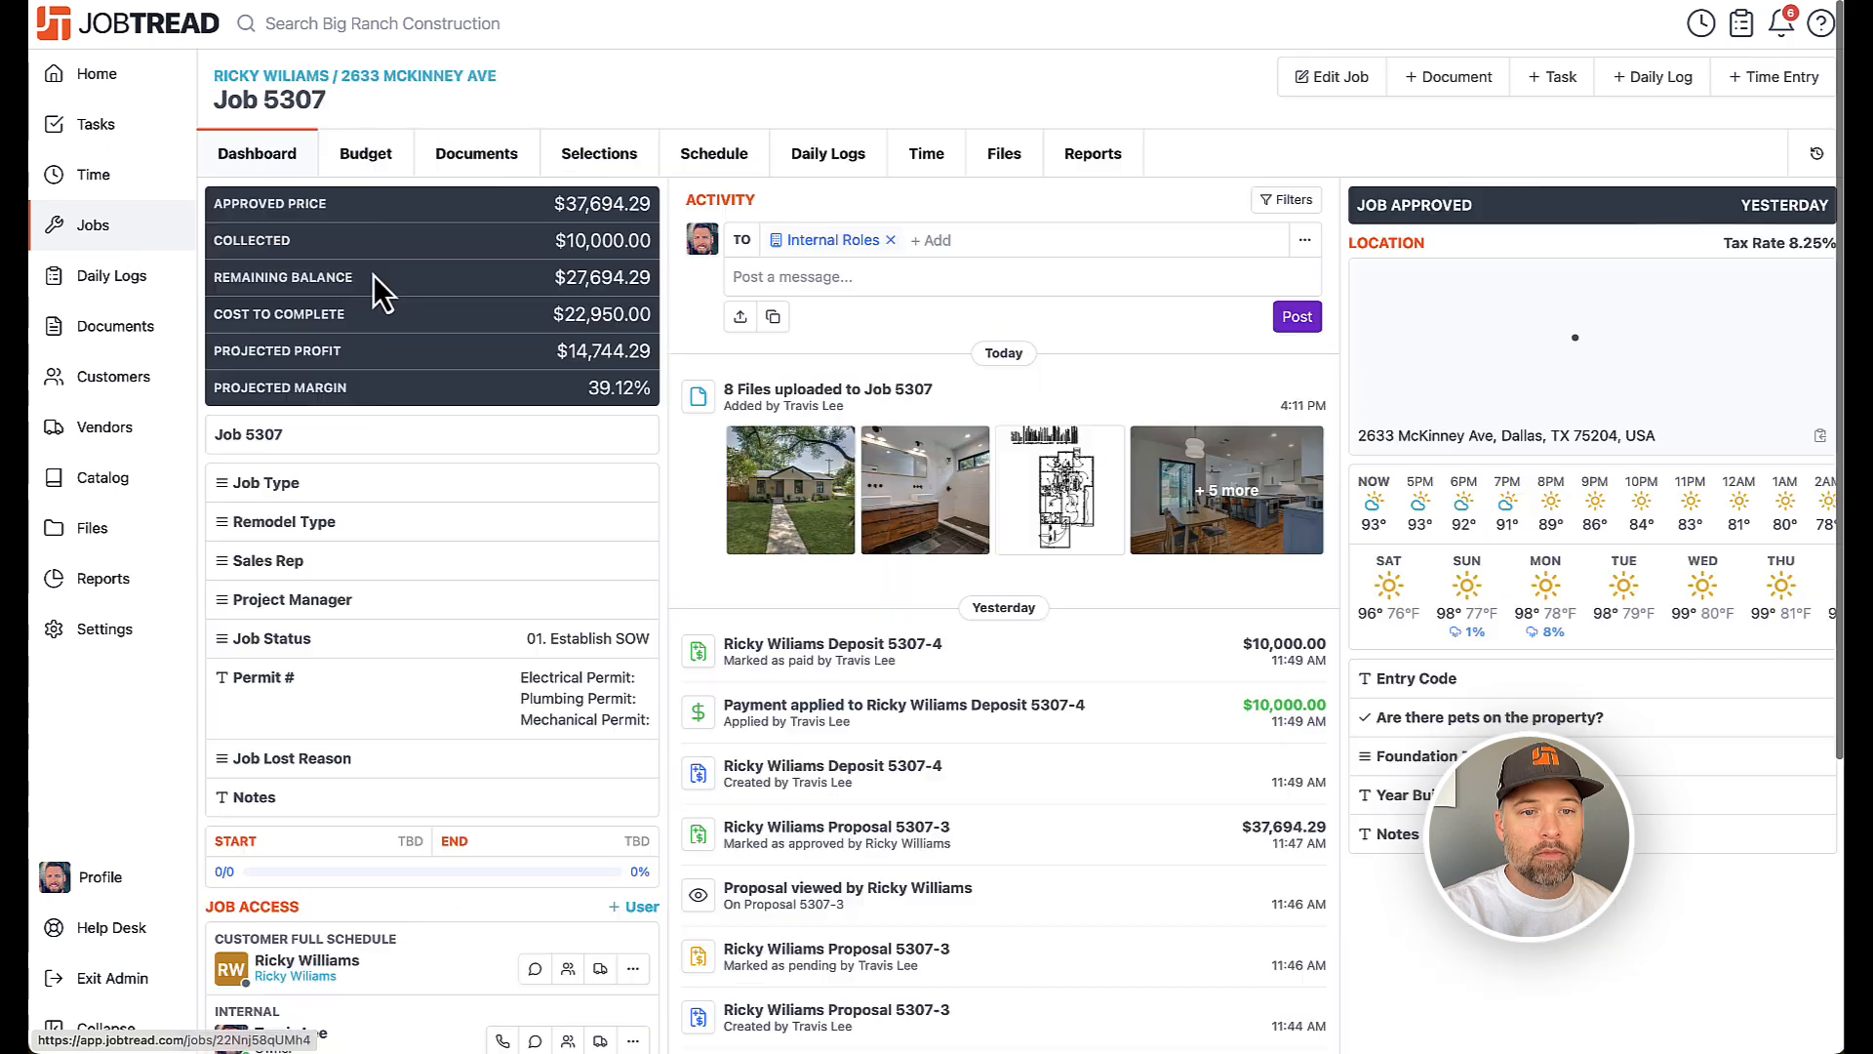
pyautogui.click(1006, 155)
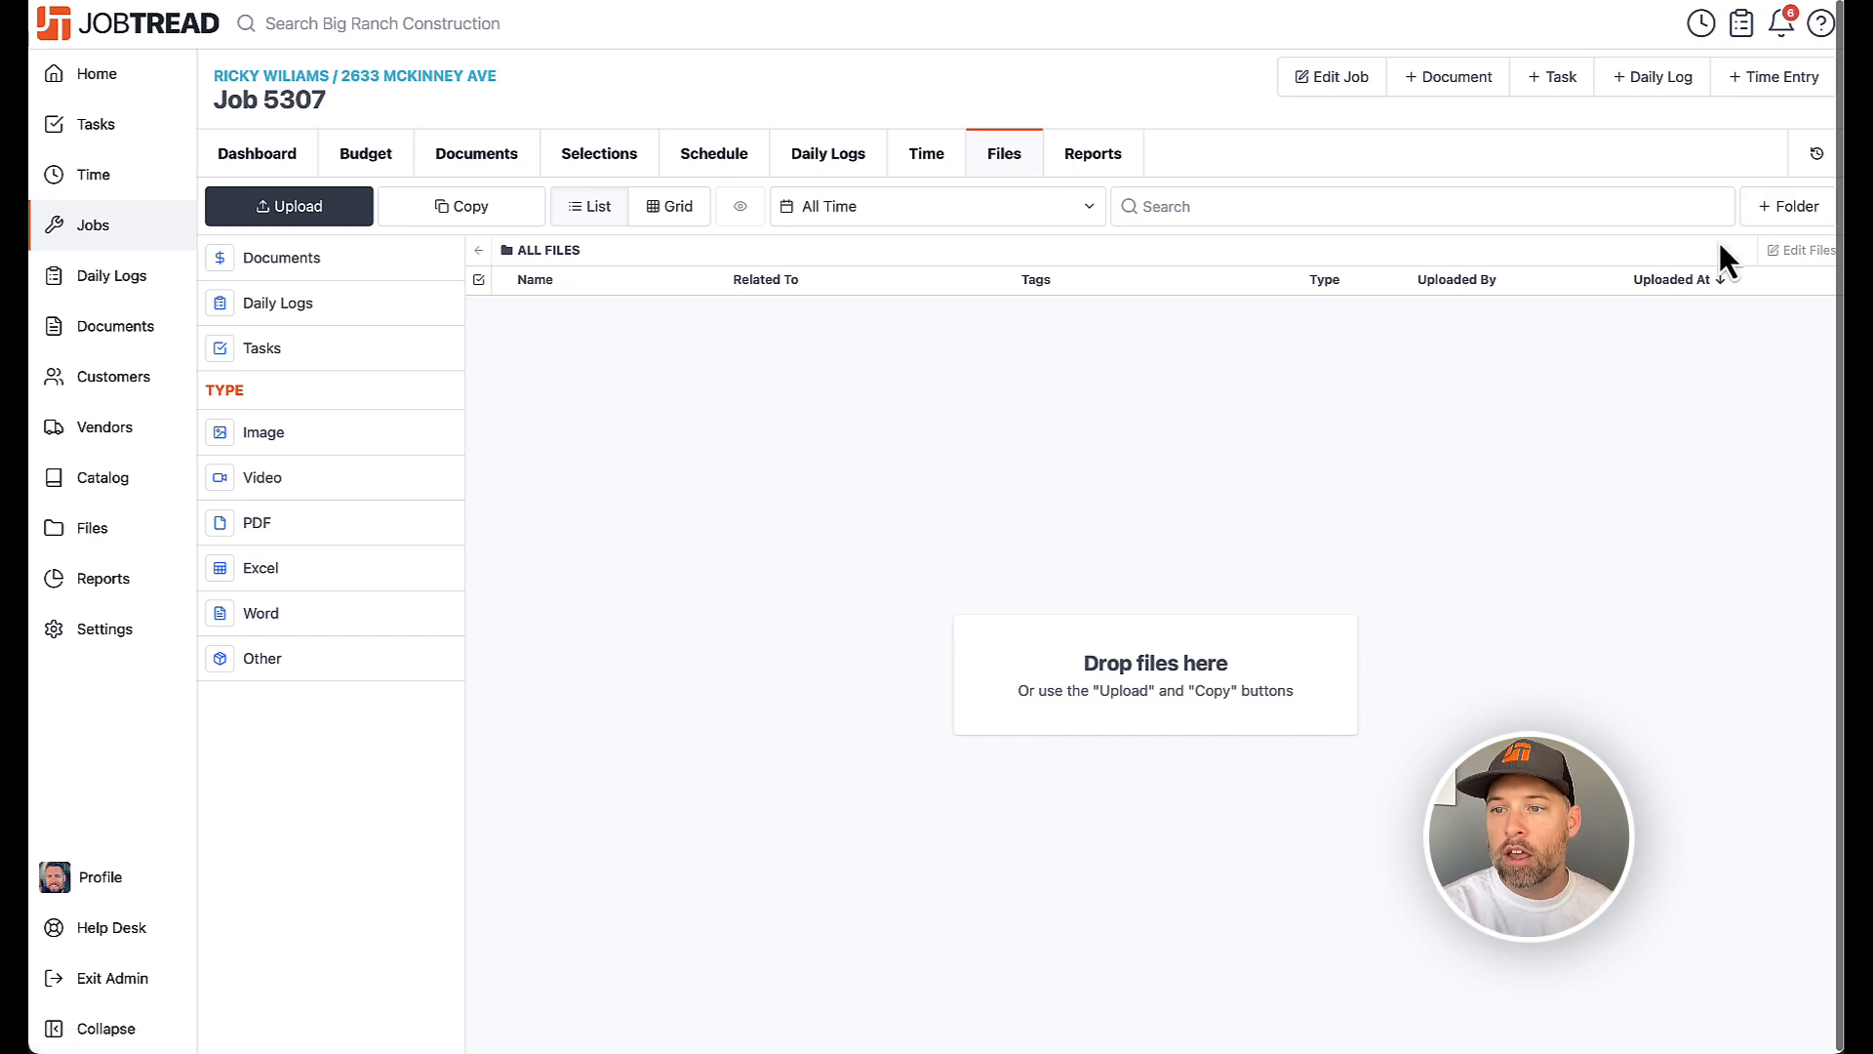
# Create a new folder named Permits in the job's files
pyautogui.click(1779, 223)
pyautogui.write('Permits')
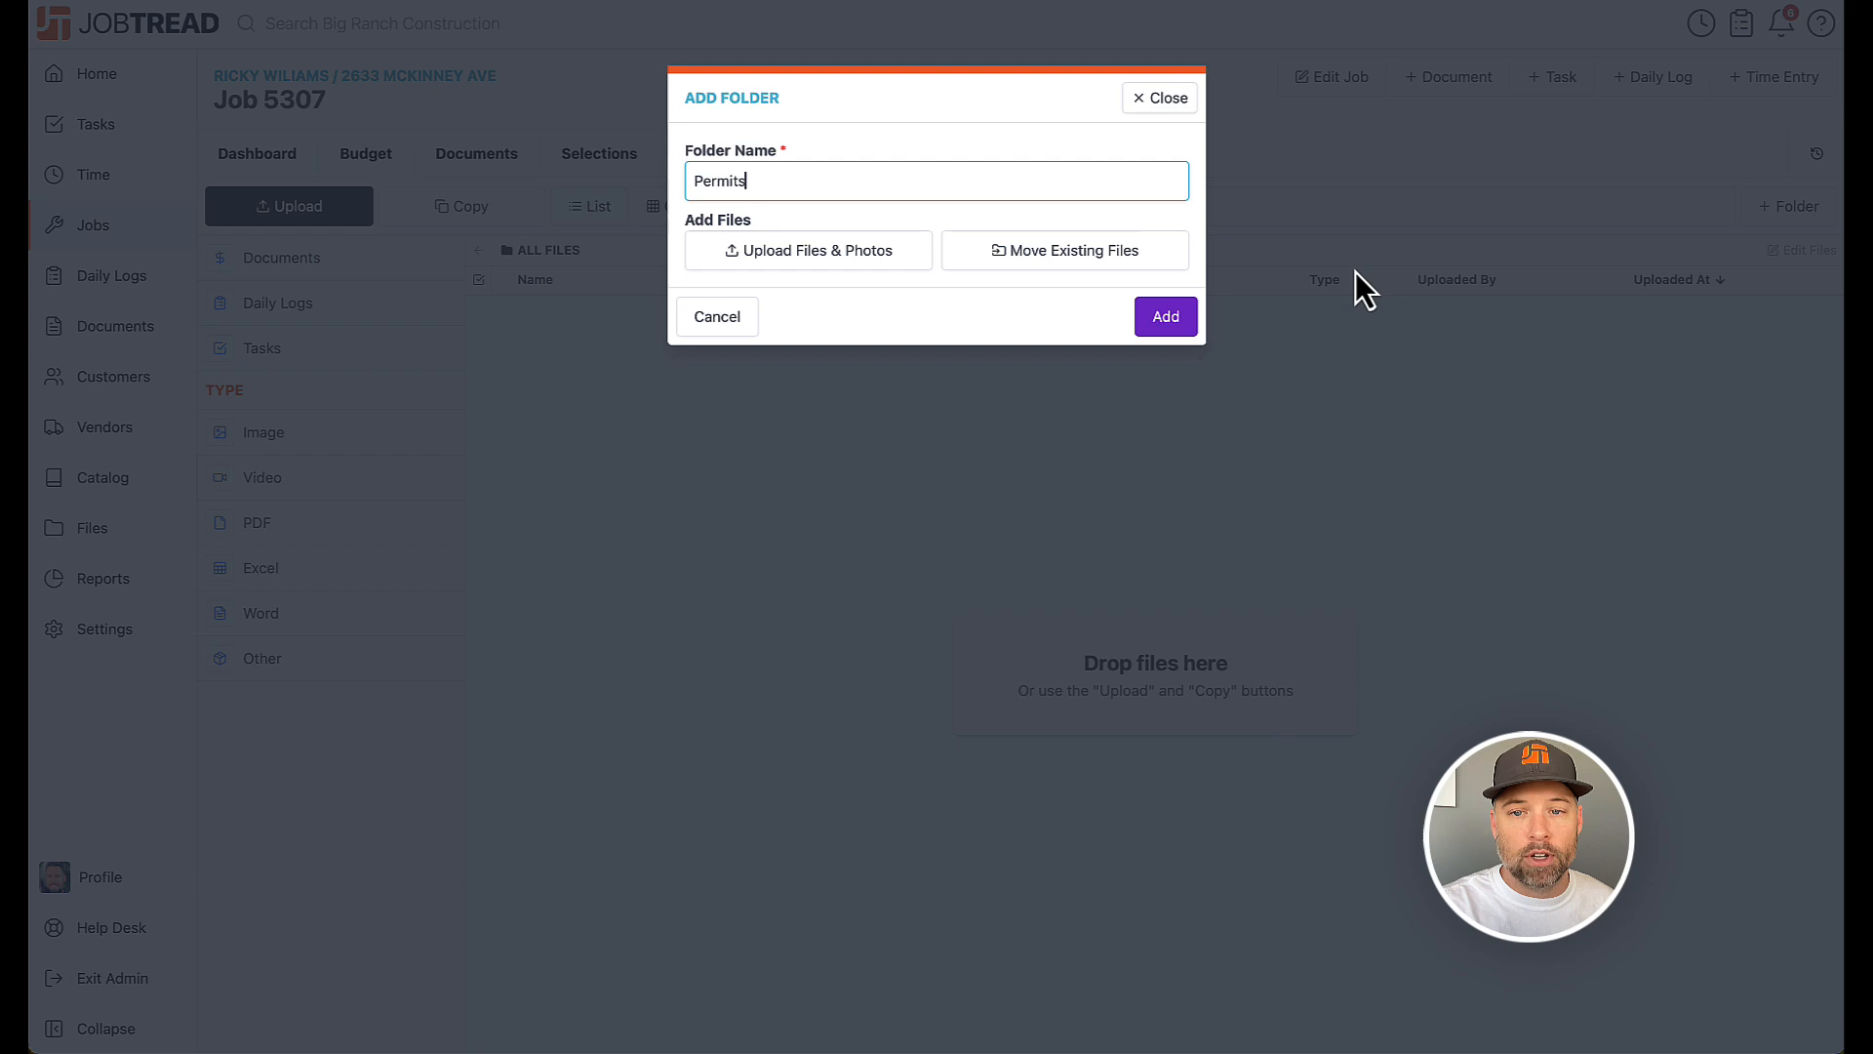
pyautogui.click(1169, 322)
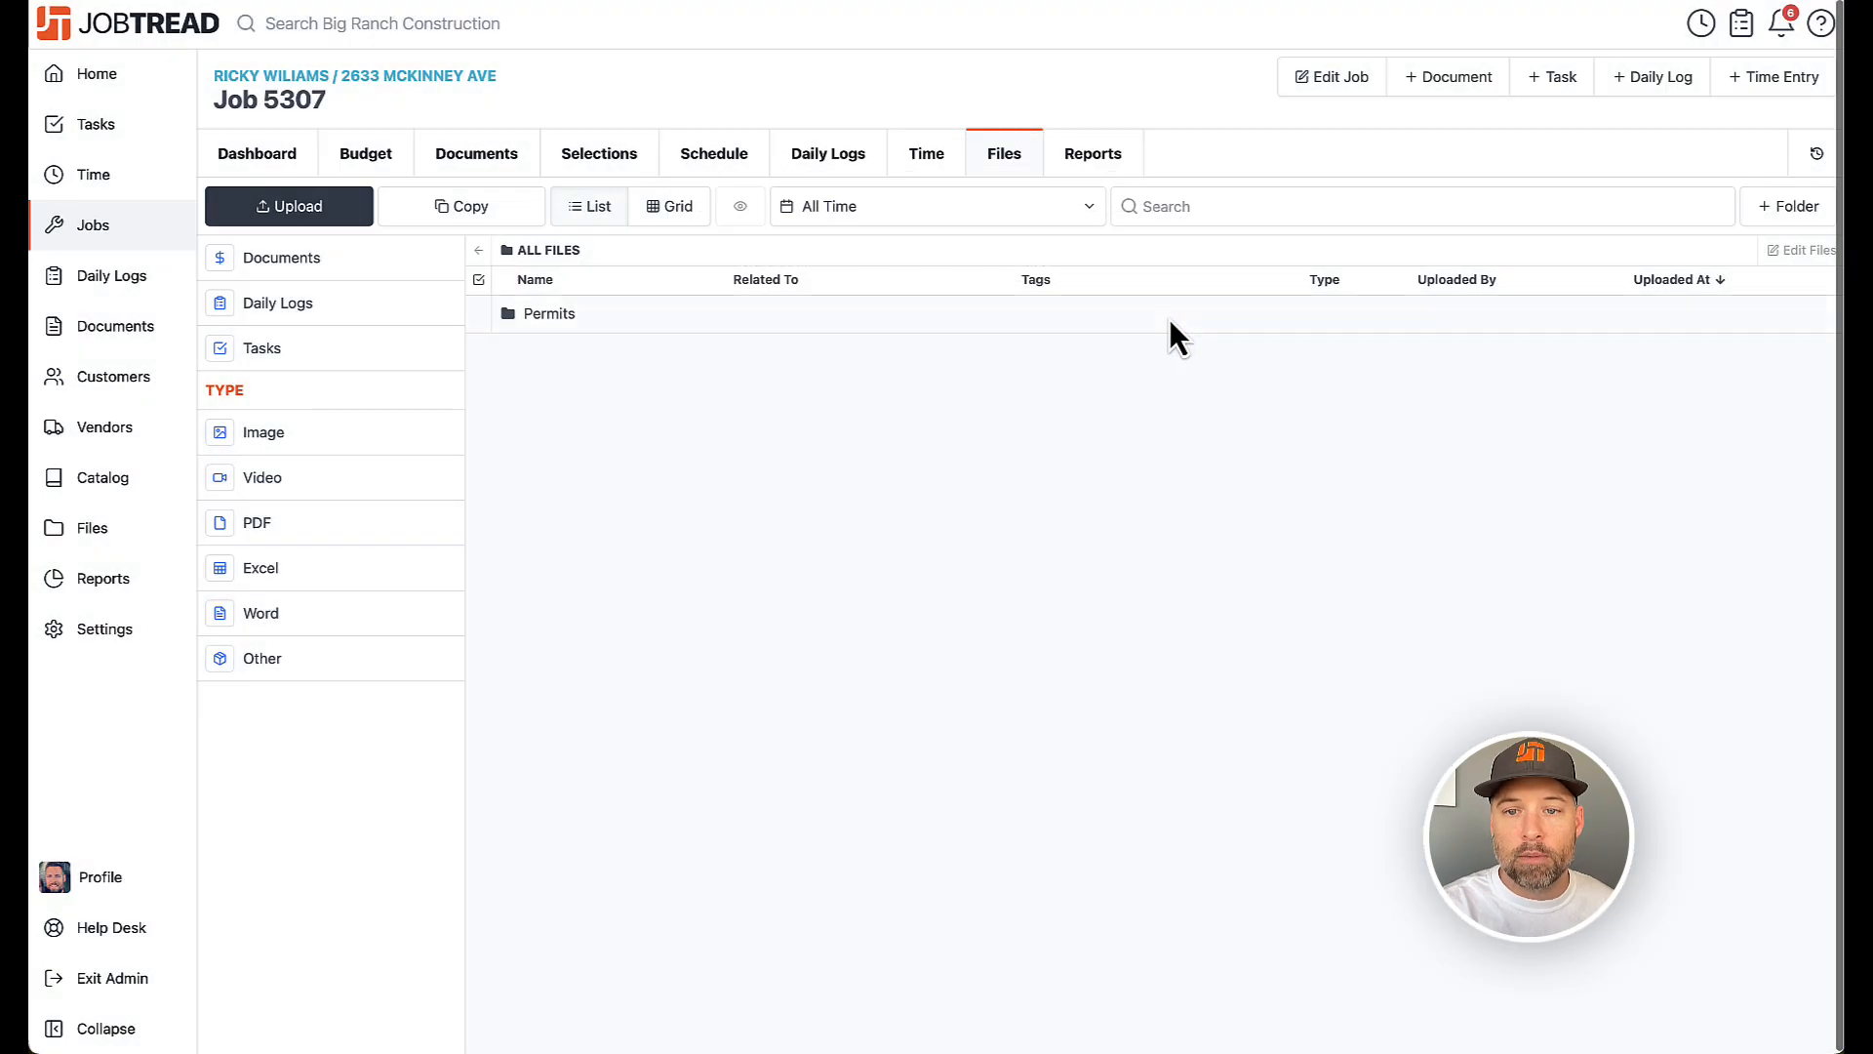
# Create a second folder named Engineering in the job's files
pyautogui.click(1791, 210)
pyautogui.write('Engineering')
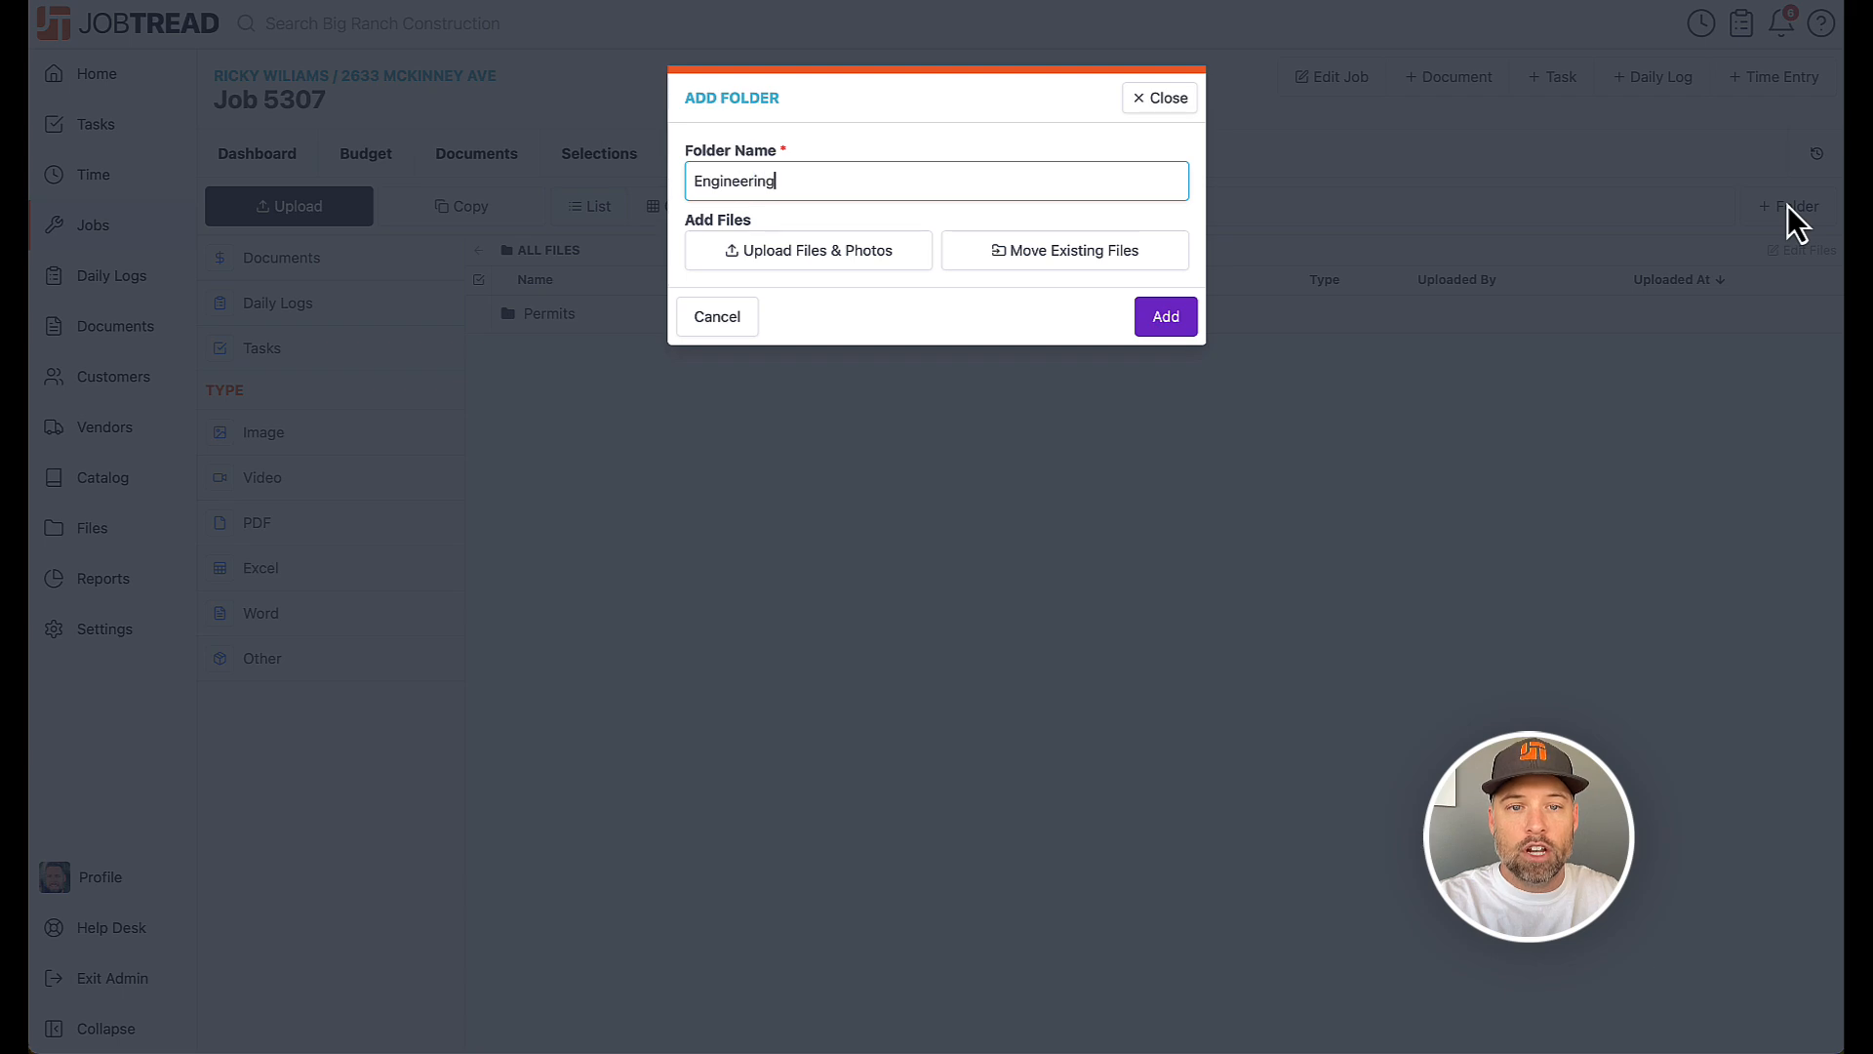
pyautogui.click(1163, 323)
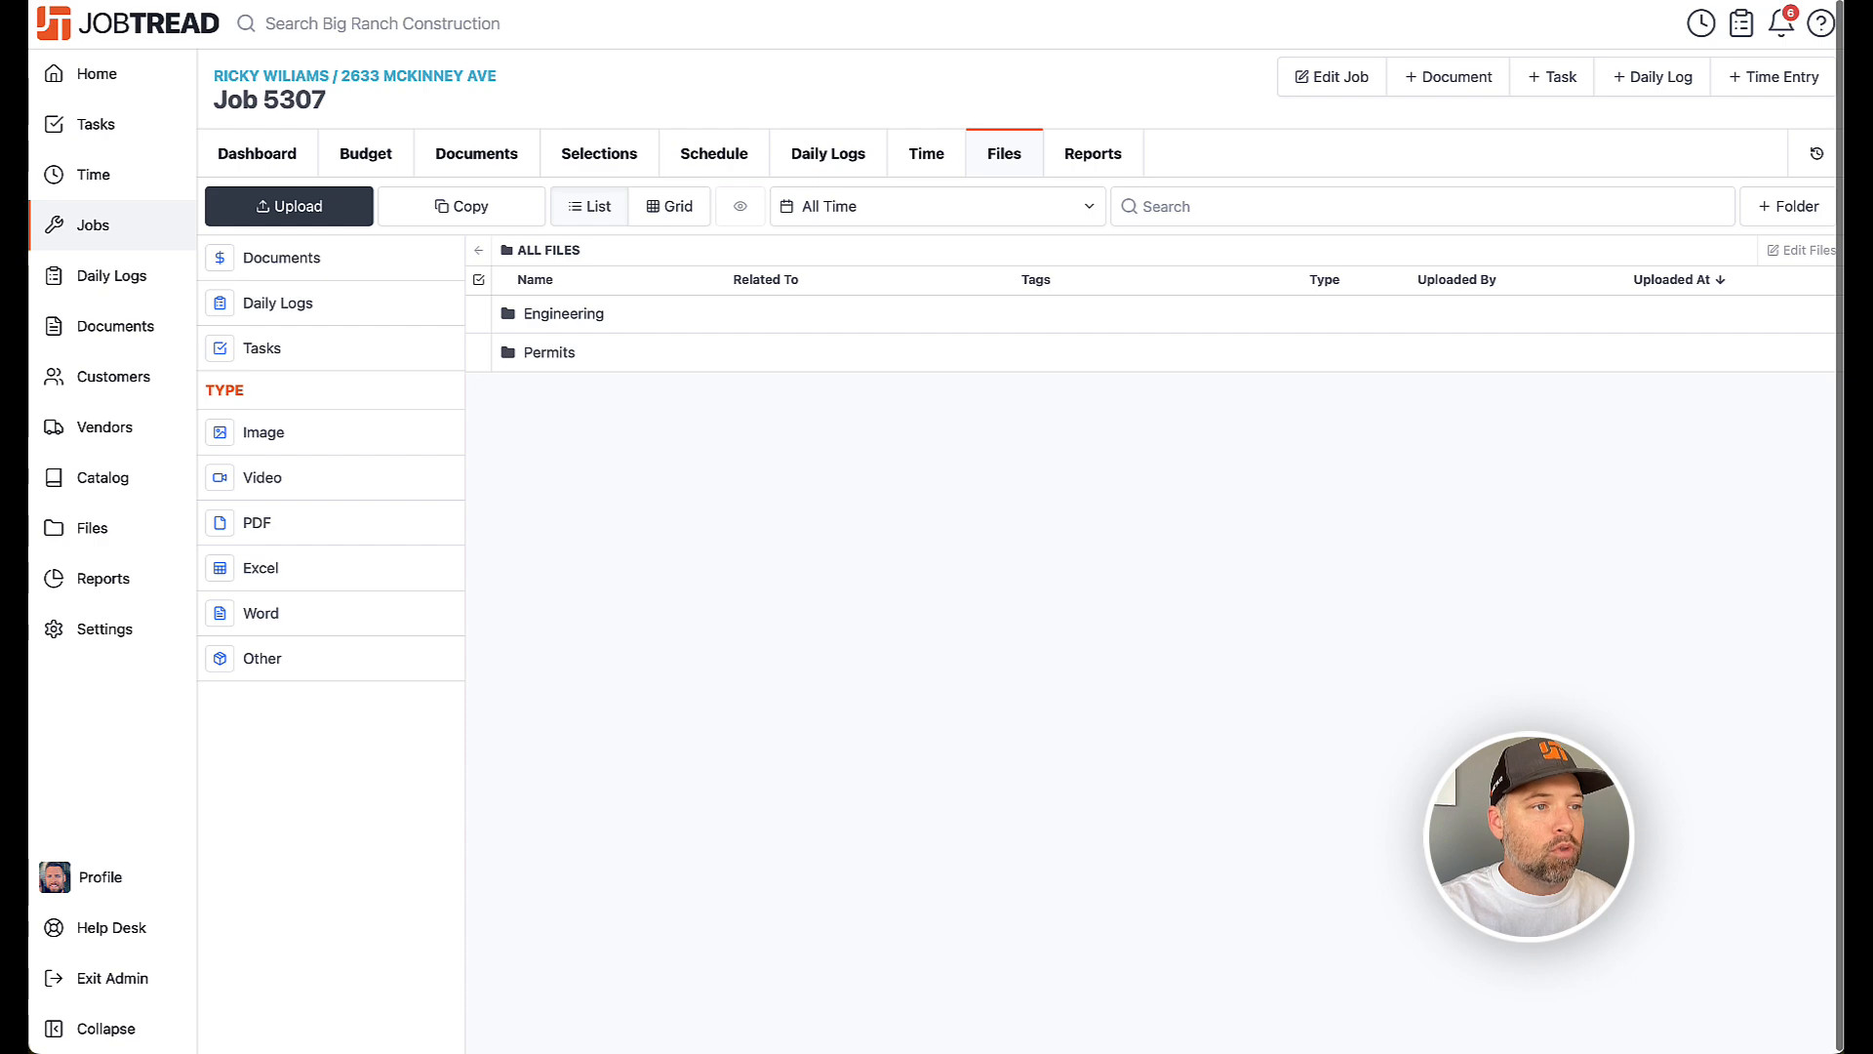
# Upload eight files to the job by dropping them into the files area and finish the upload
pyautogui.moveTo(27, 409); pyautogui.dragTo(754, 739)
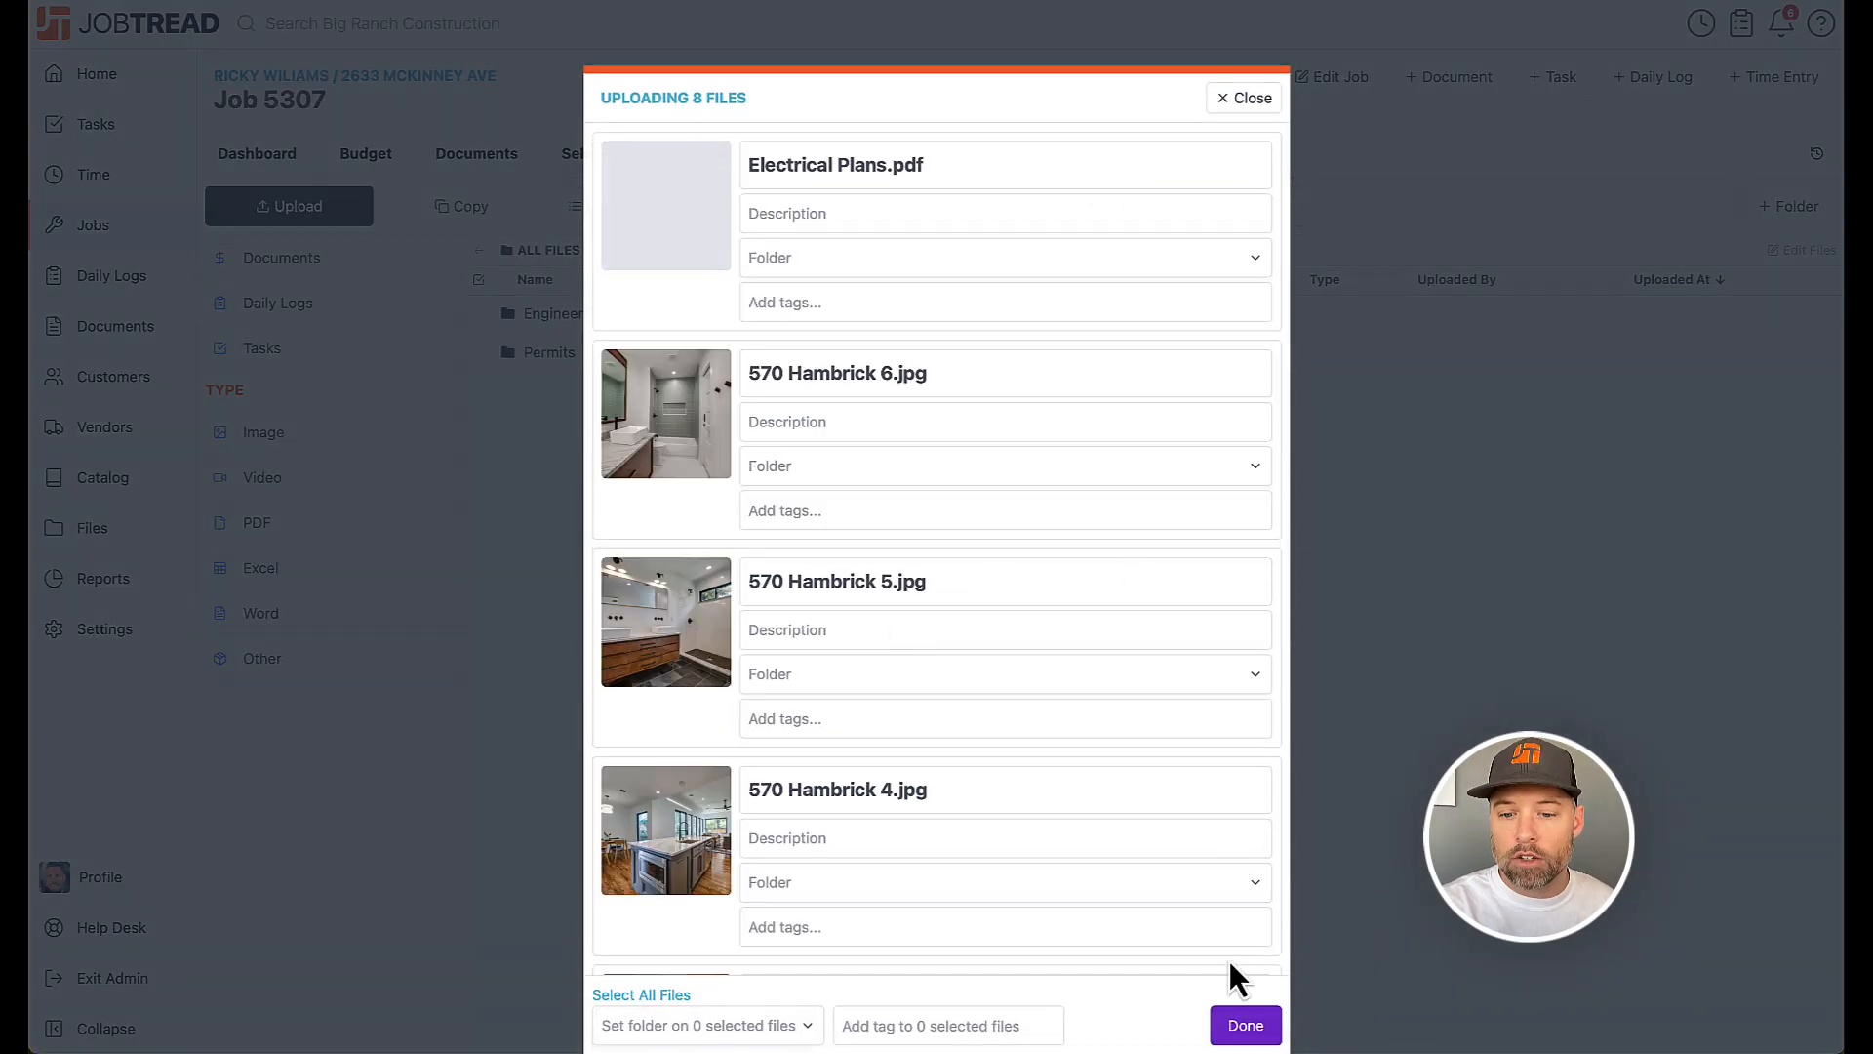
pyautogui.click(1243, 1032)
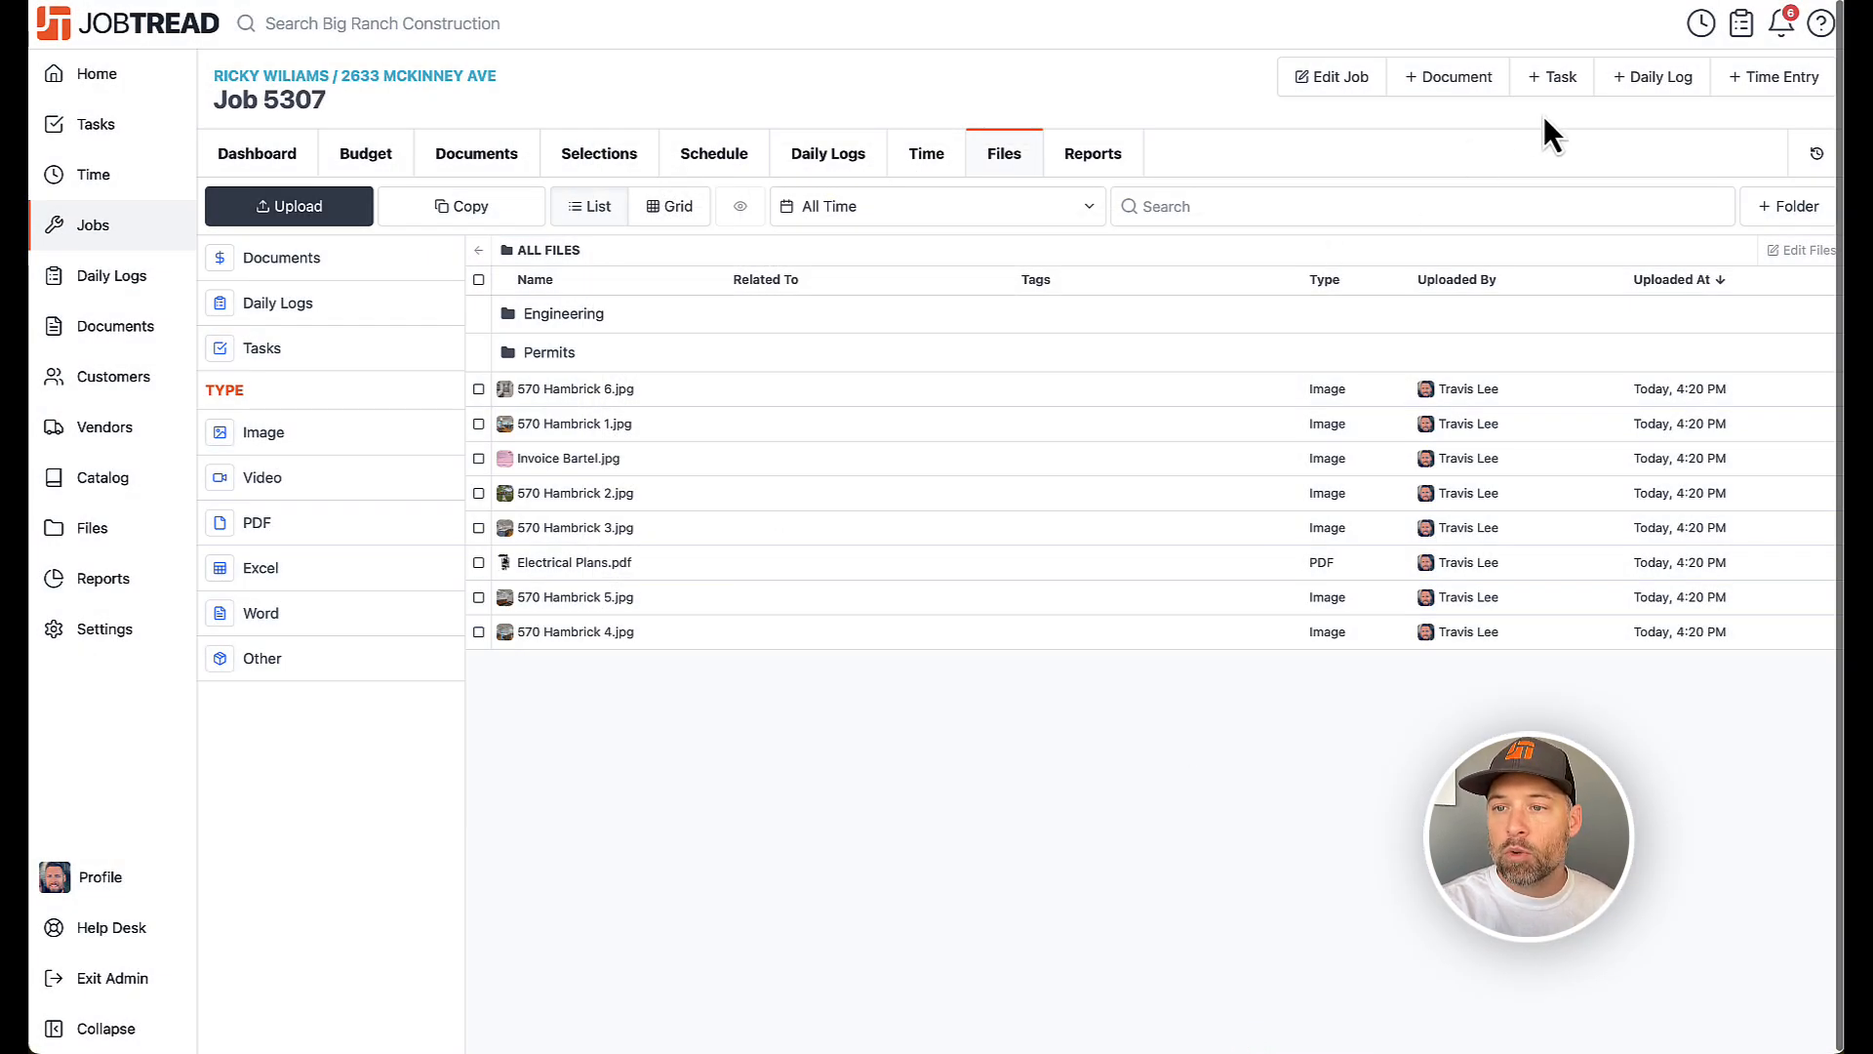
pyautogui.click(1763, 201)
pyautogui.write('Design')
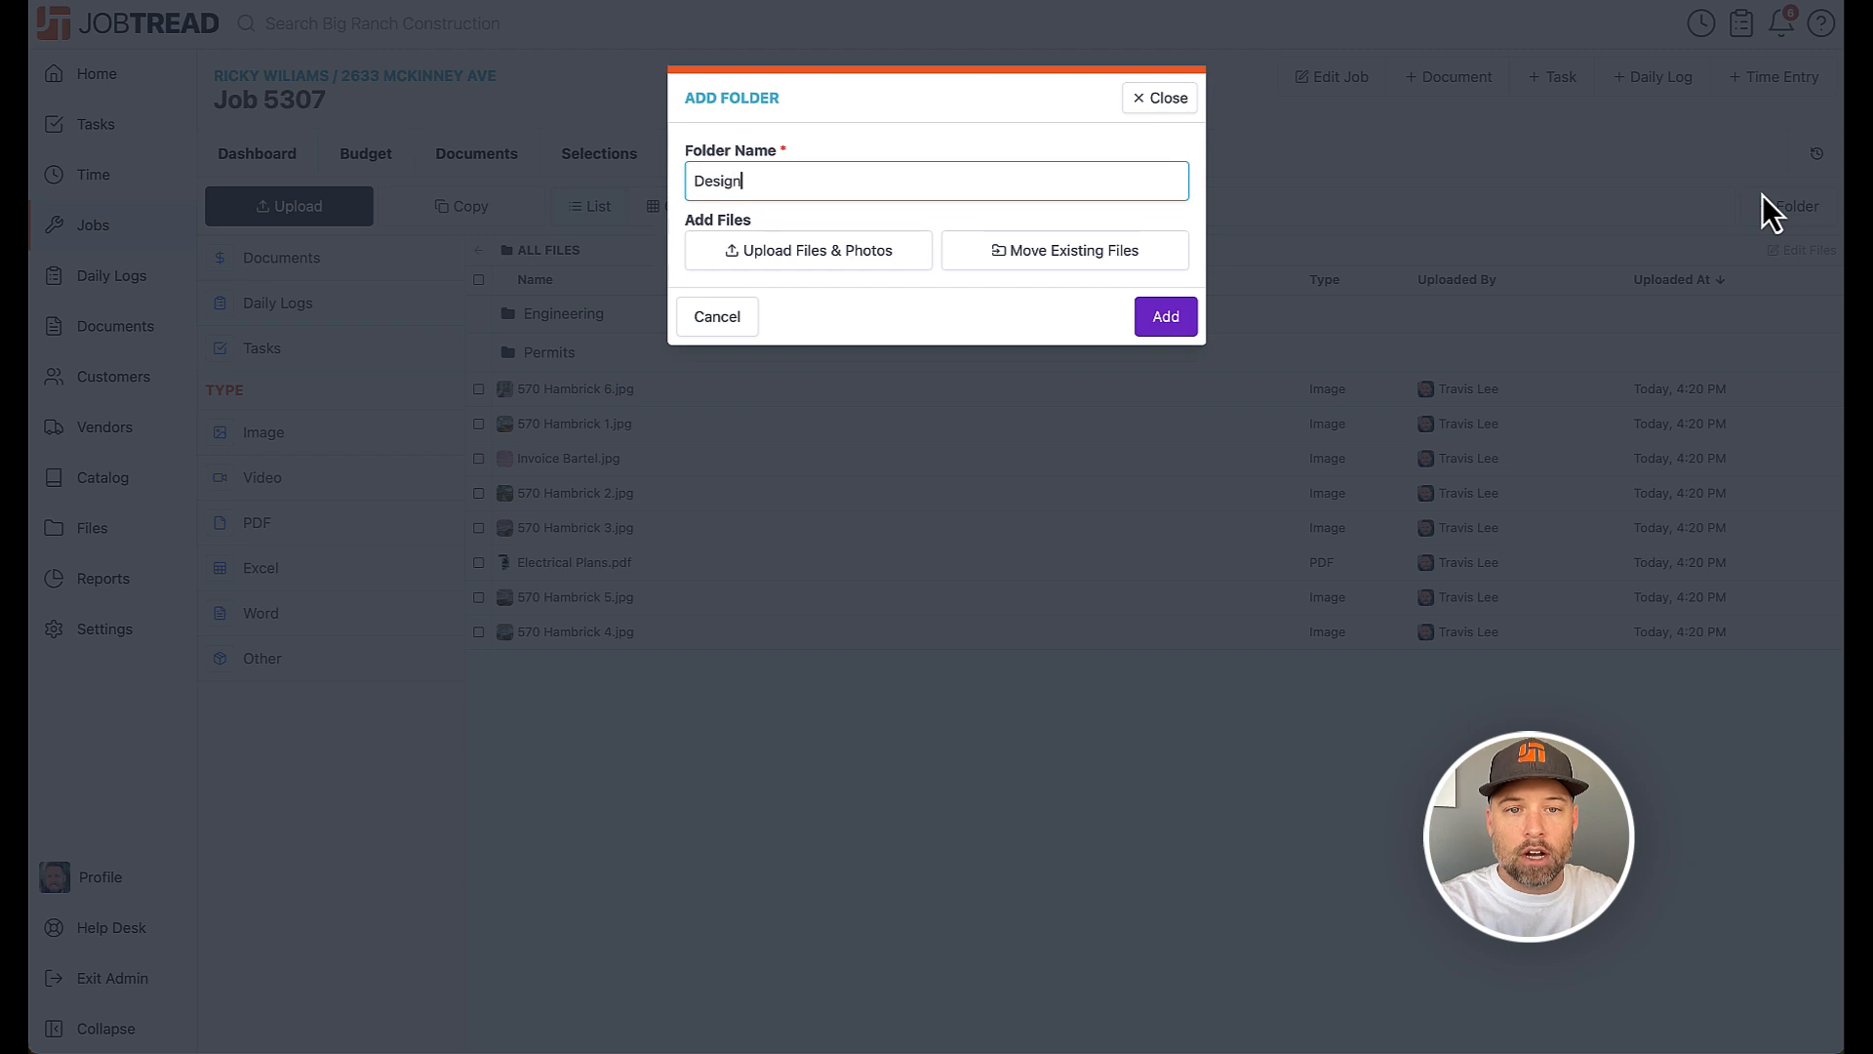
pyautogui.click(1105, 259)
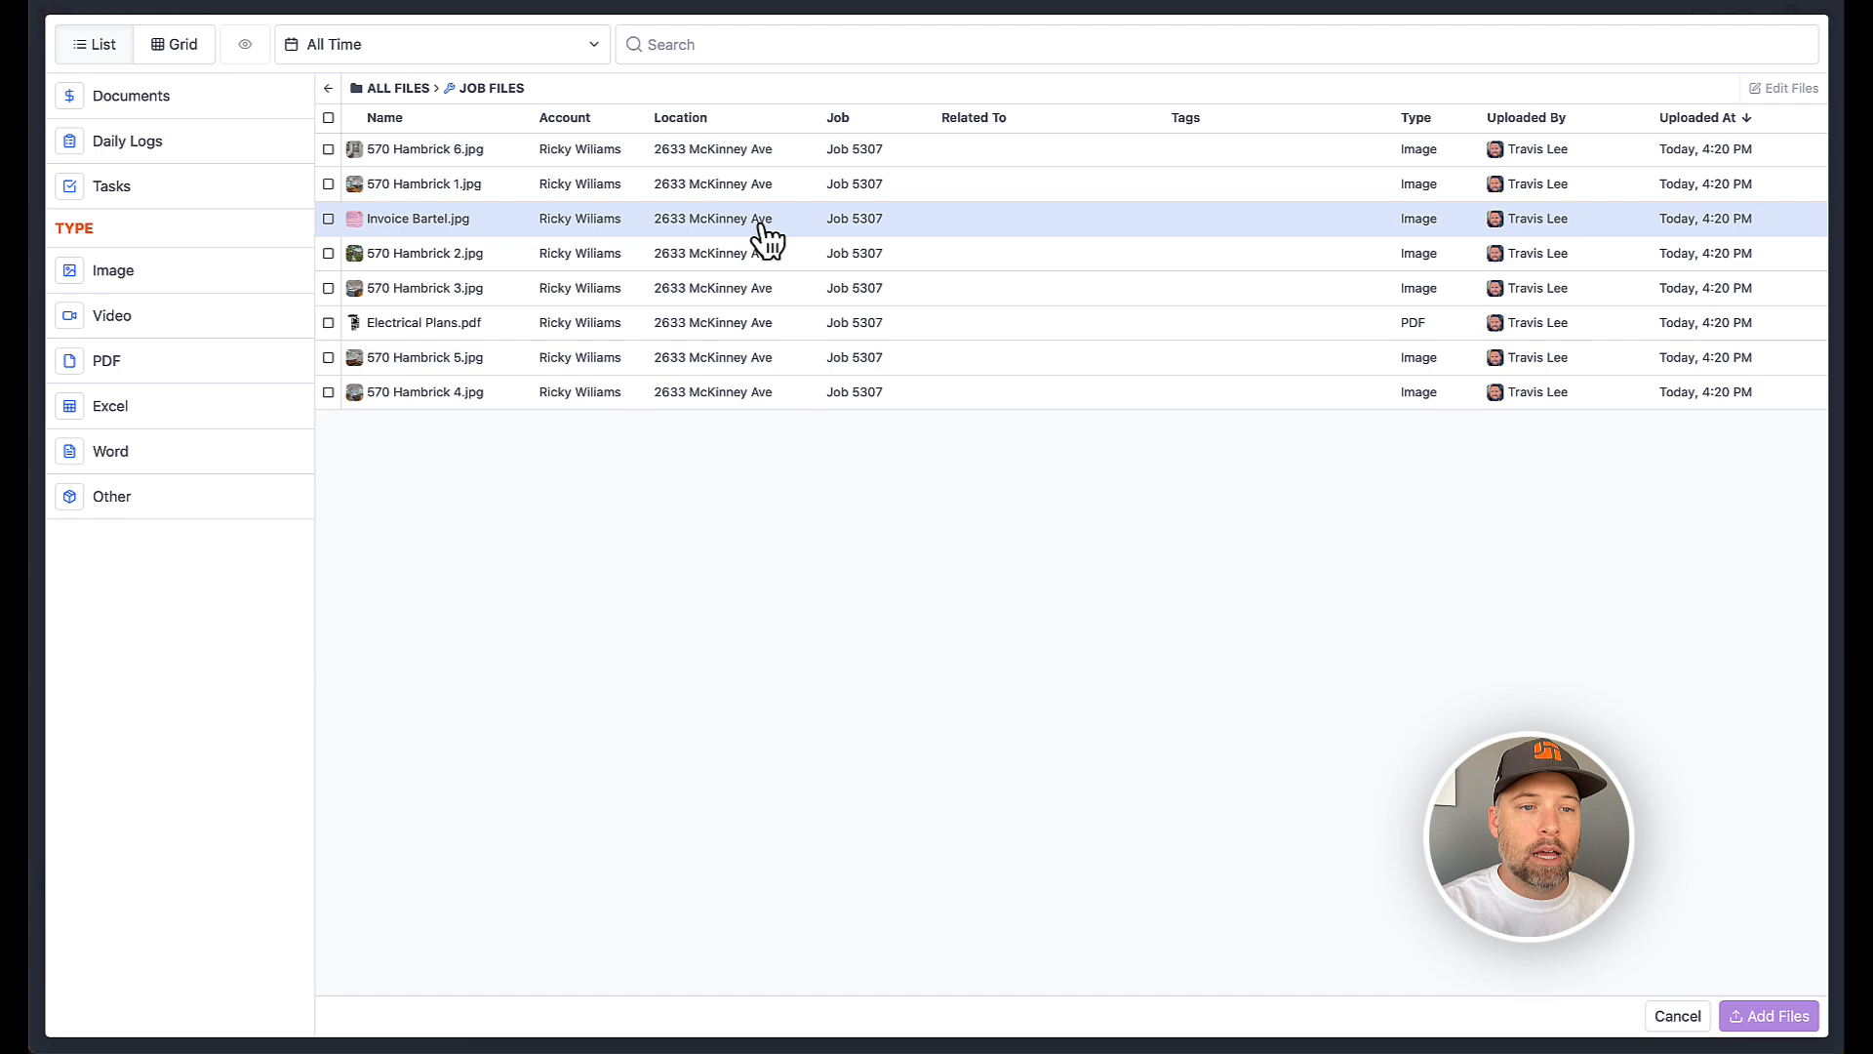
pyautogui.click(340, 156)
pyautogui.click(335, 183)
pyautogui.click(333, 218)
pyautogui.click(330, 253)
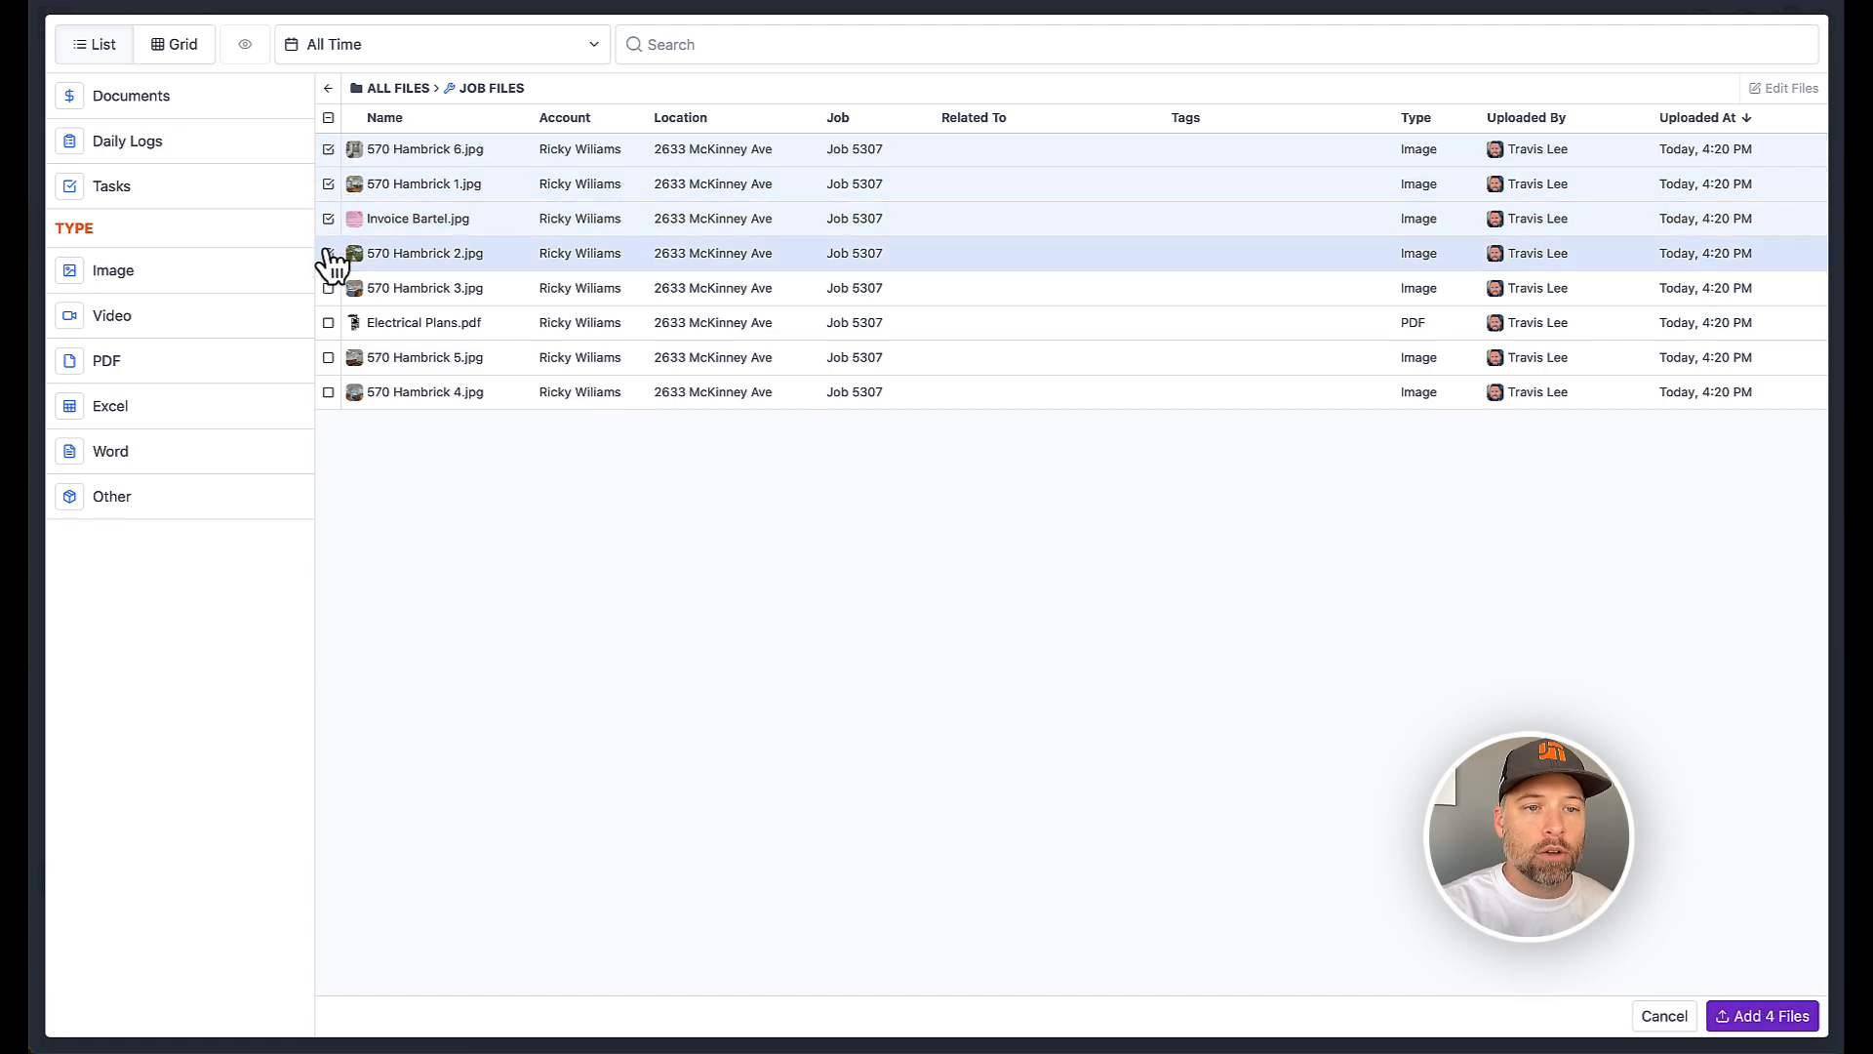
pyautogui.click(1766, 1015)
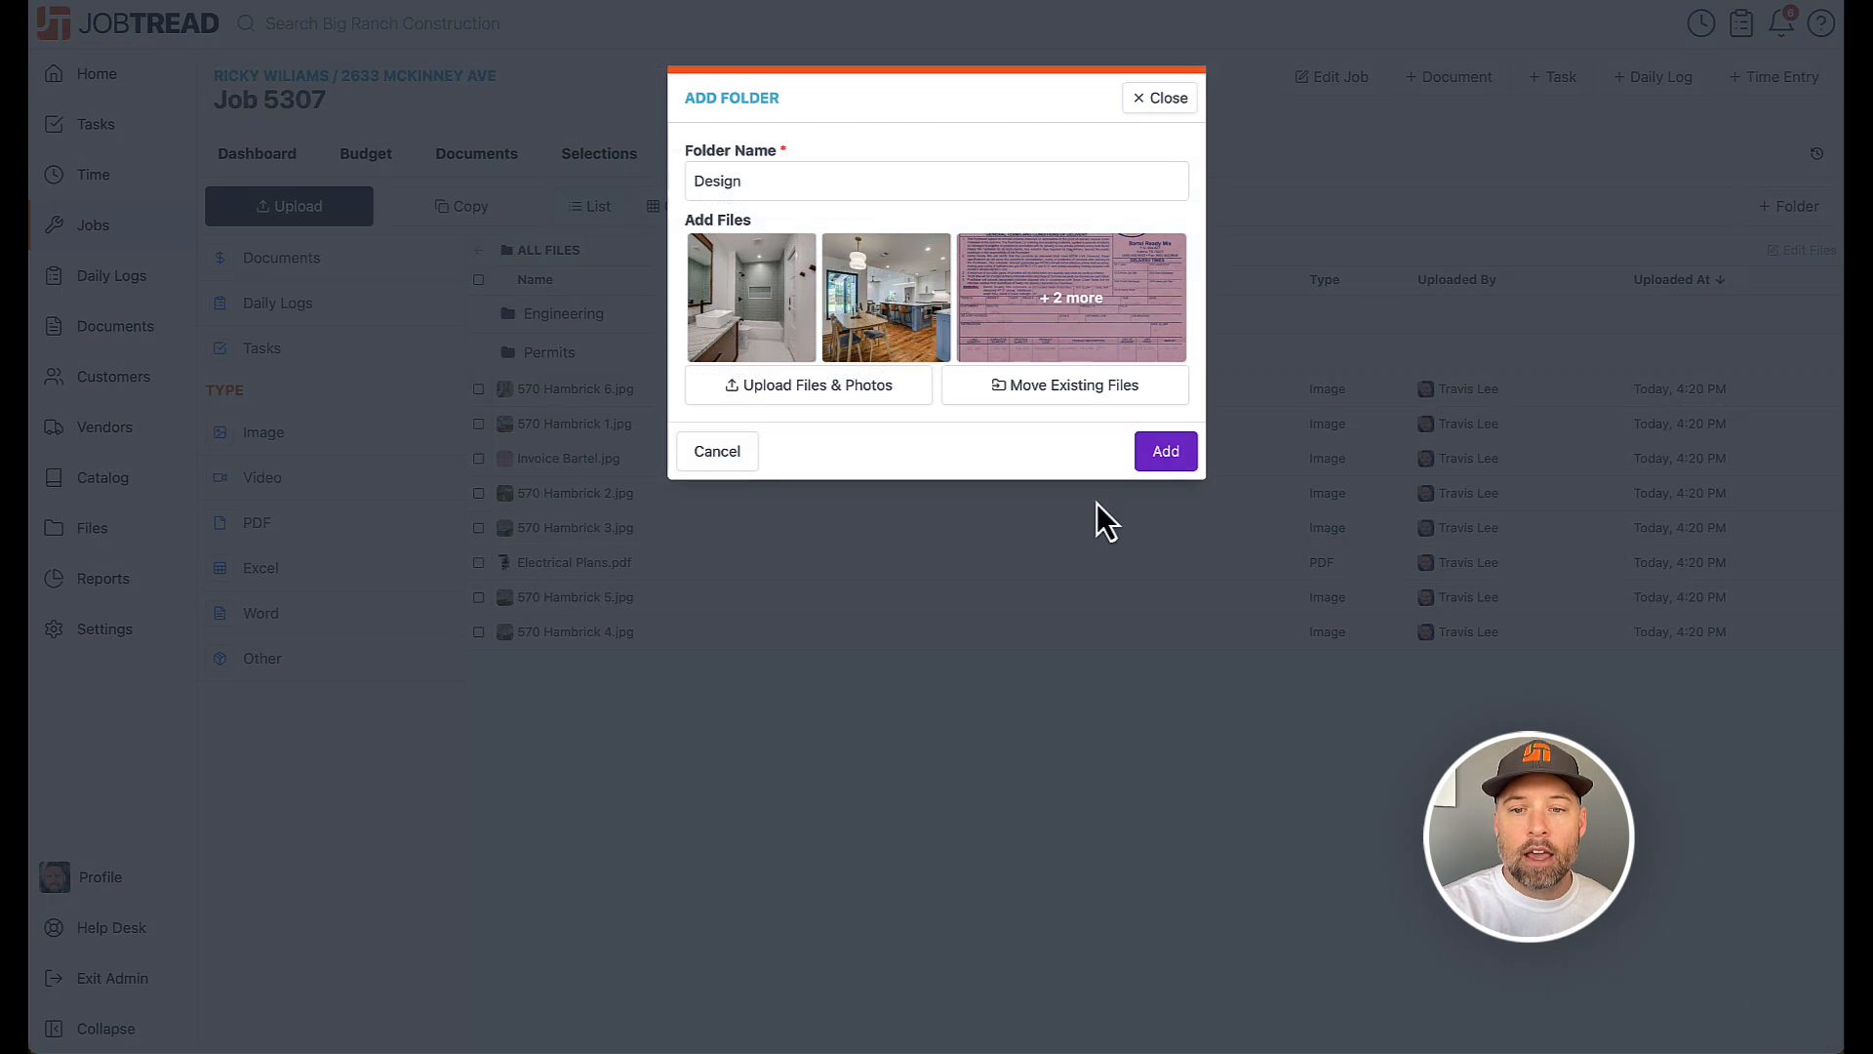
pyautogui.click(1170, 460)
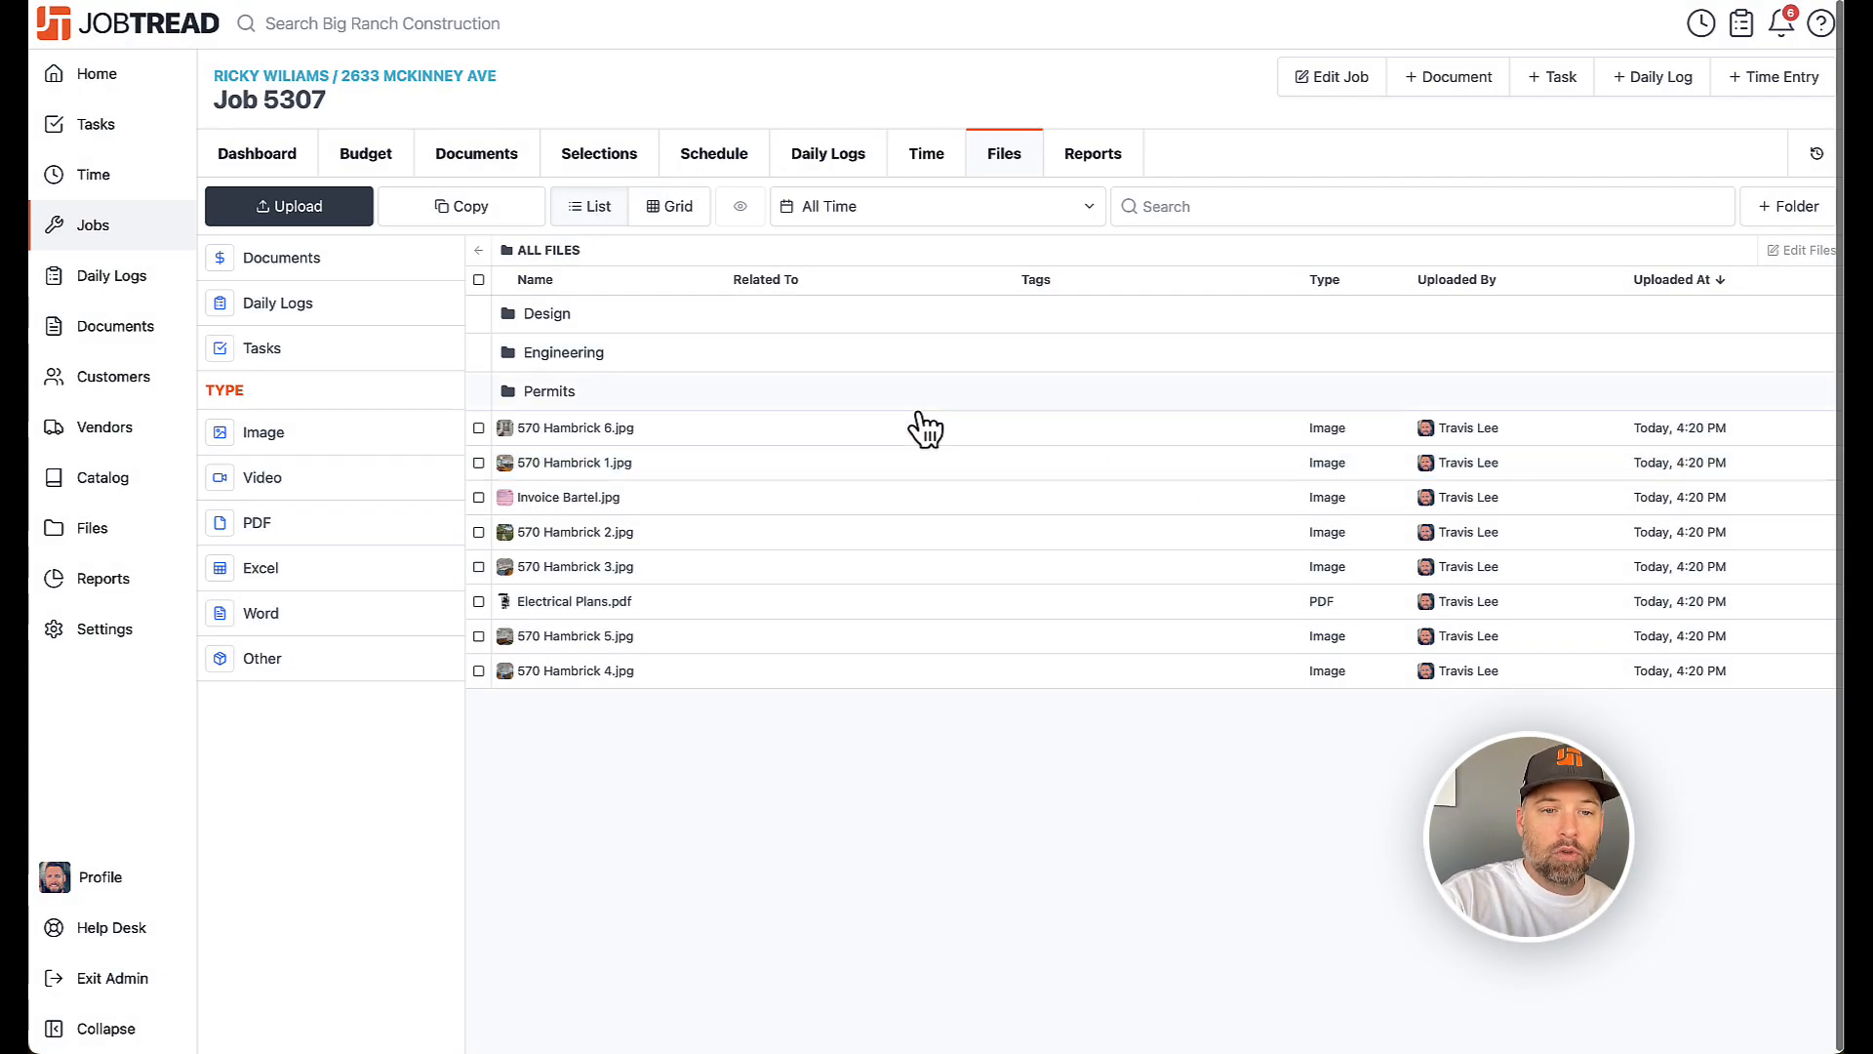
# Inside the Design folder, create a subfolder named Initial Design
pyautogui.click(629, 317)
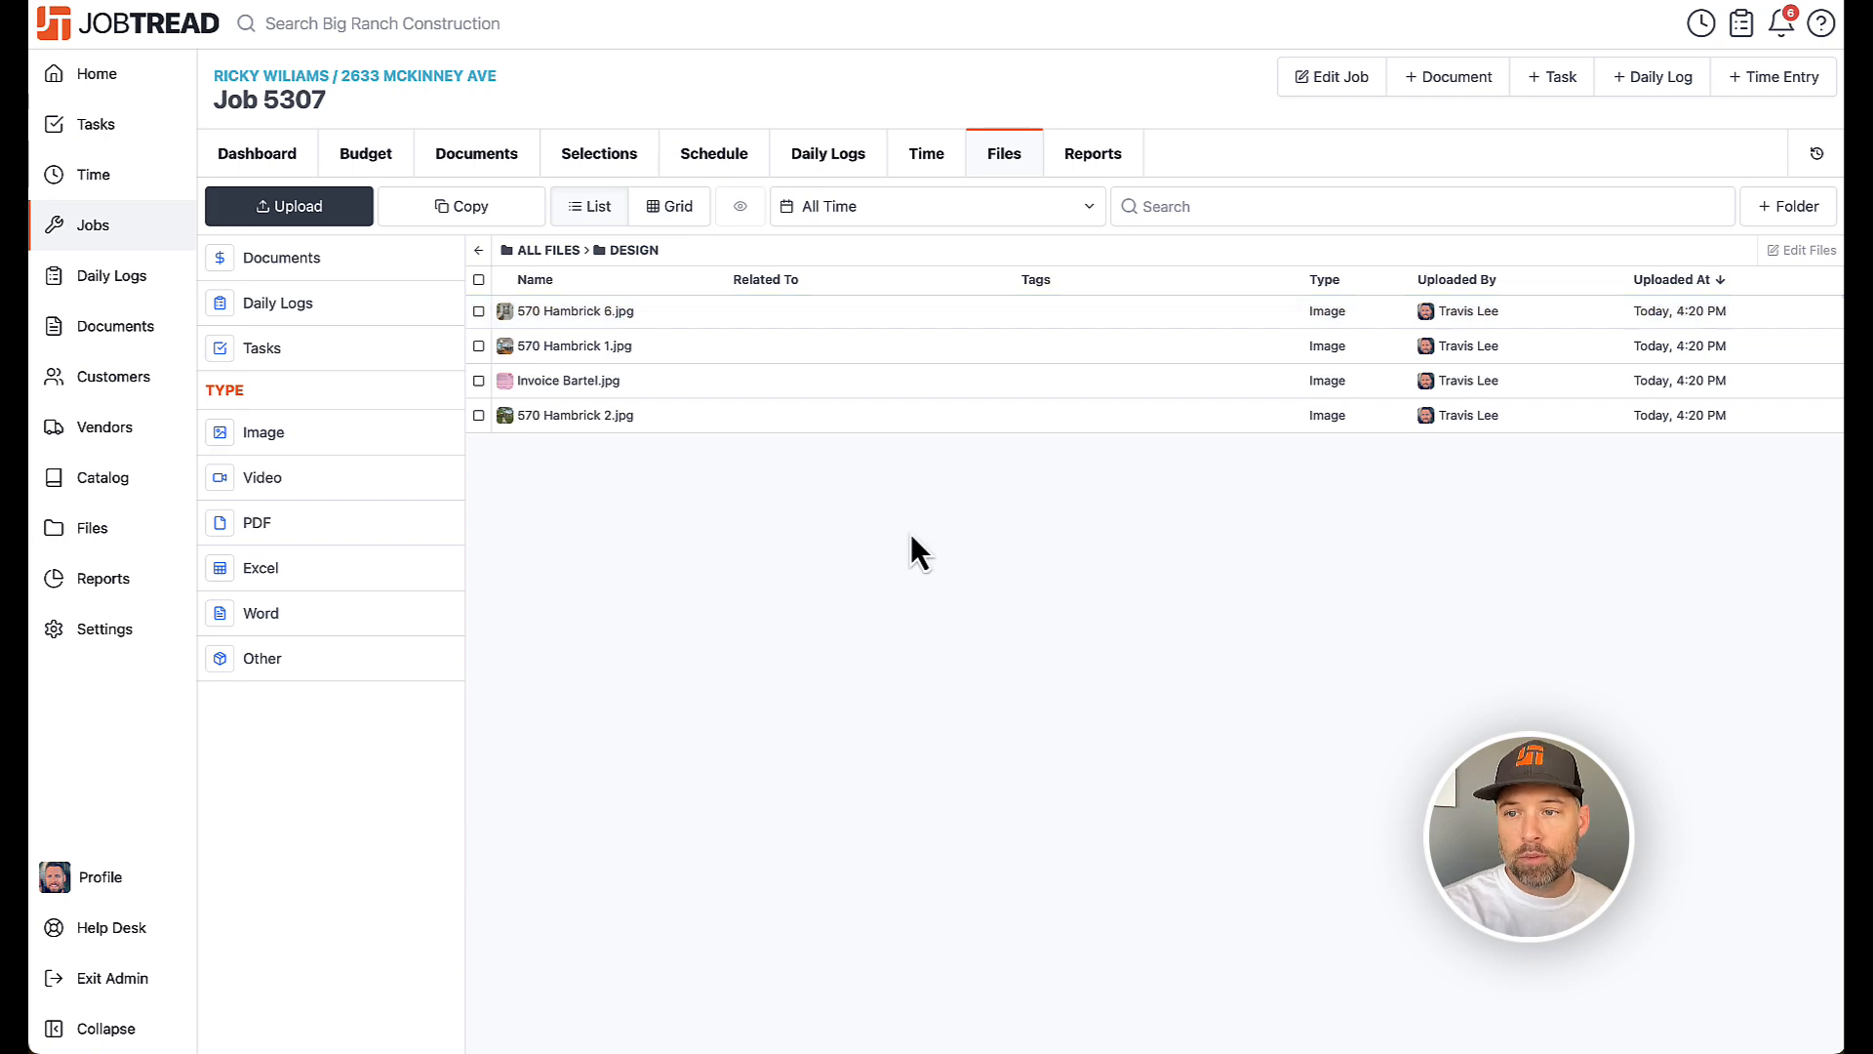
pyautogui.click(1771, 216)
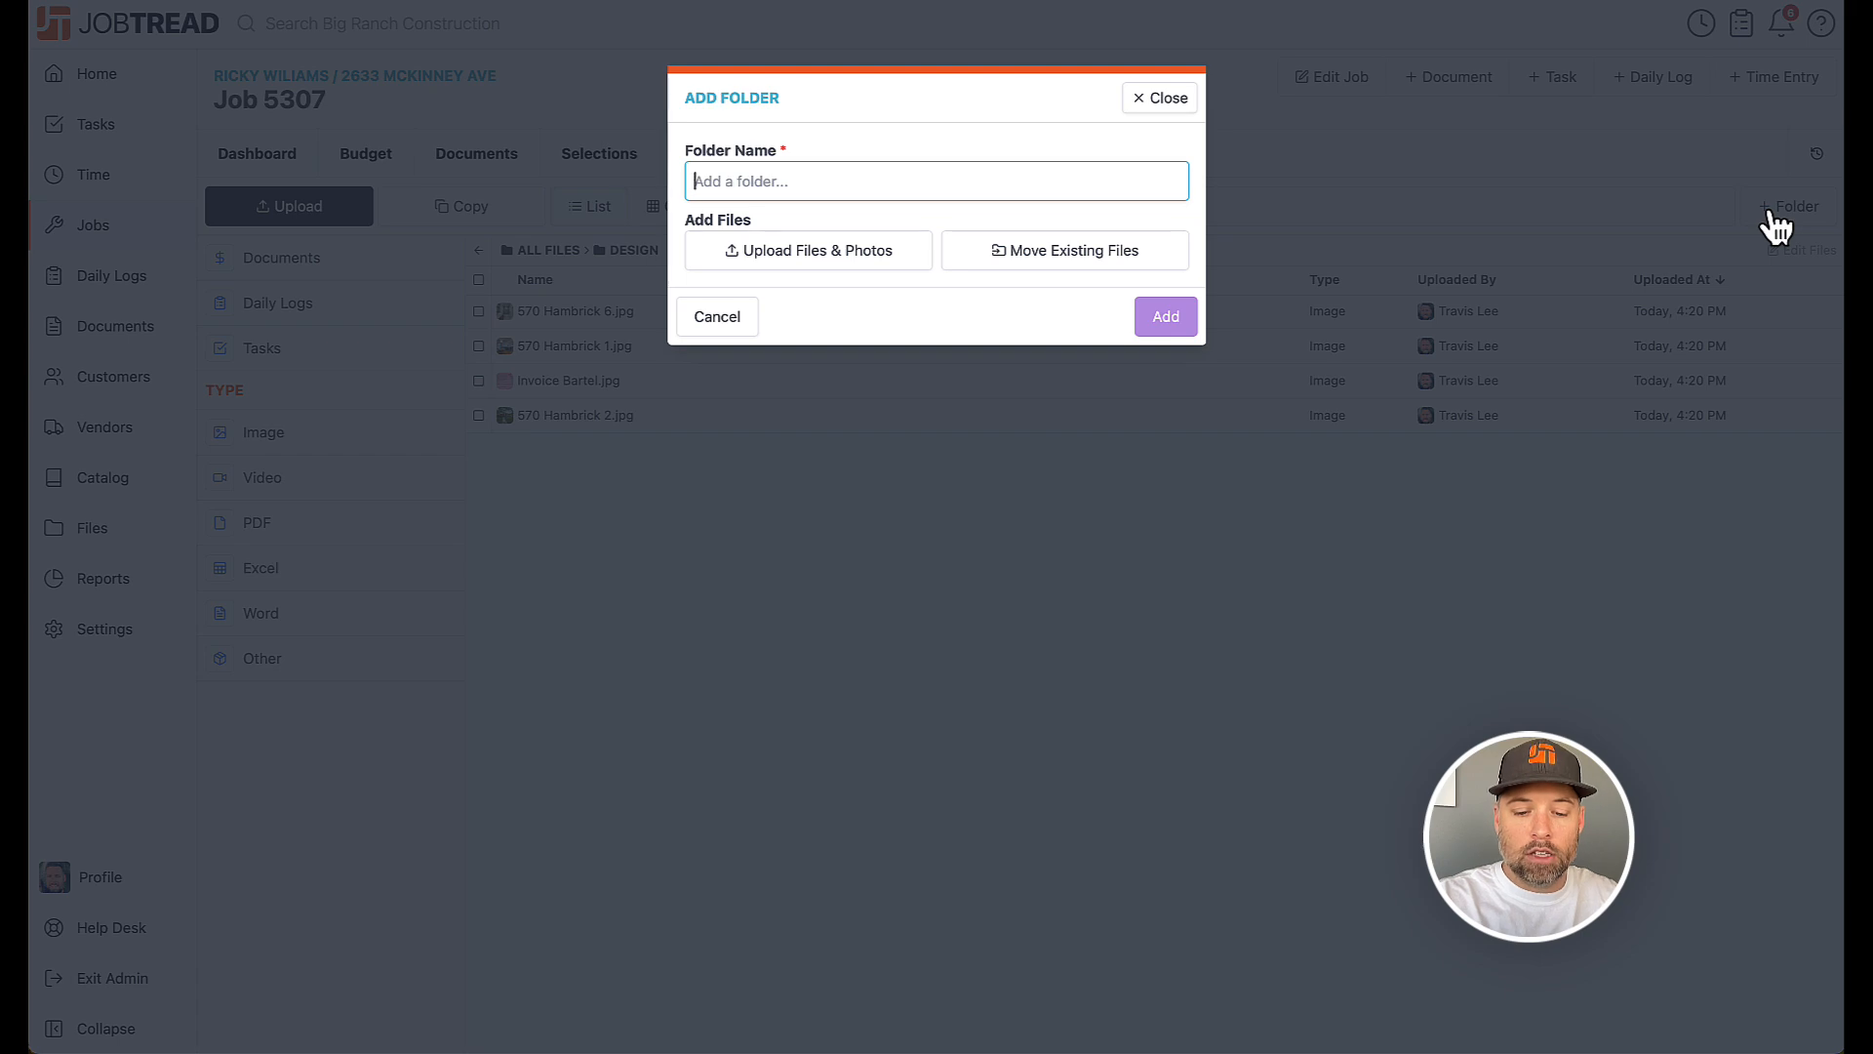
pyautogui.write('Initia')
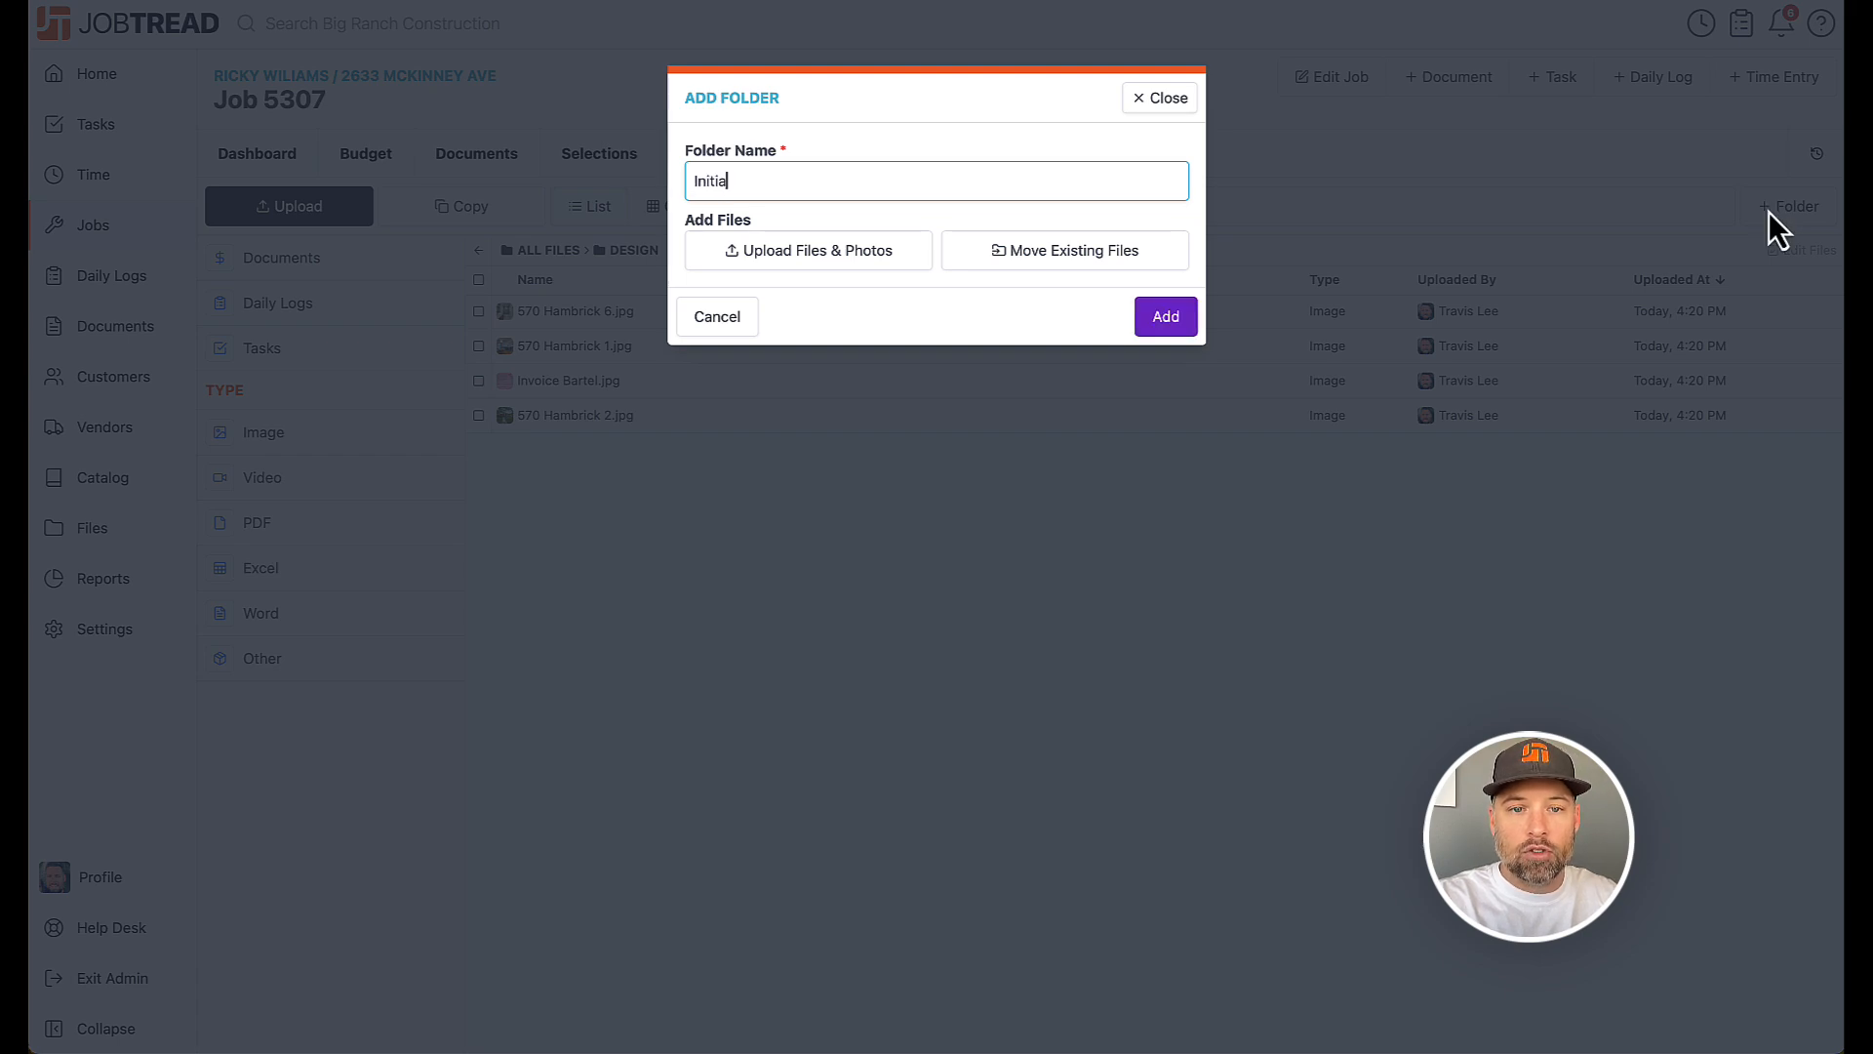
pyautogui.write('l Design')
pyautogui.press('Return')
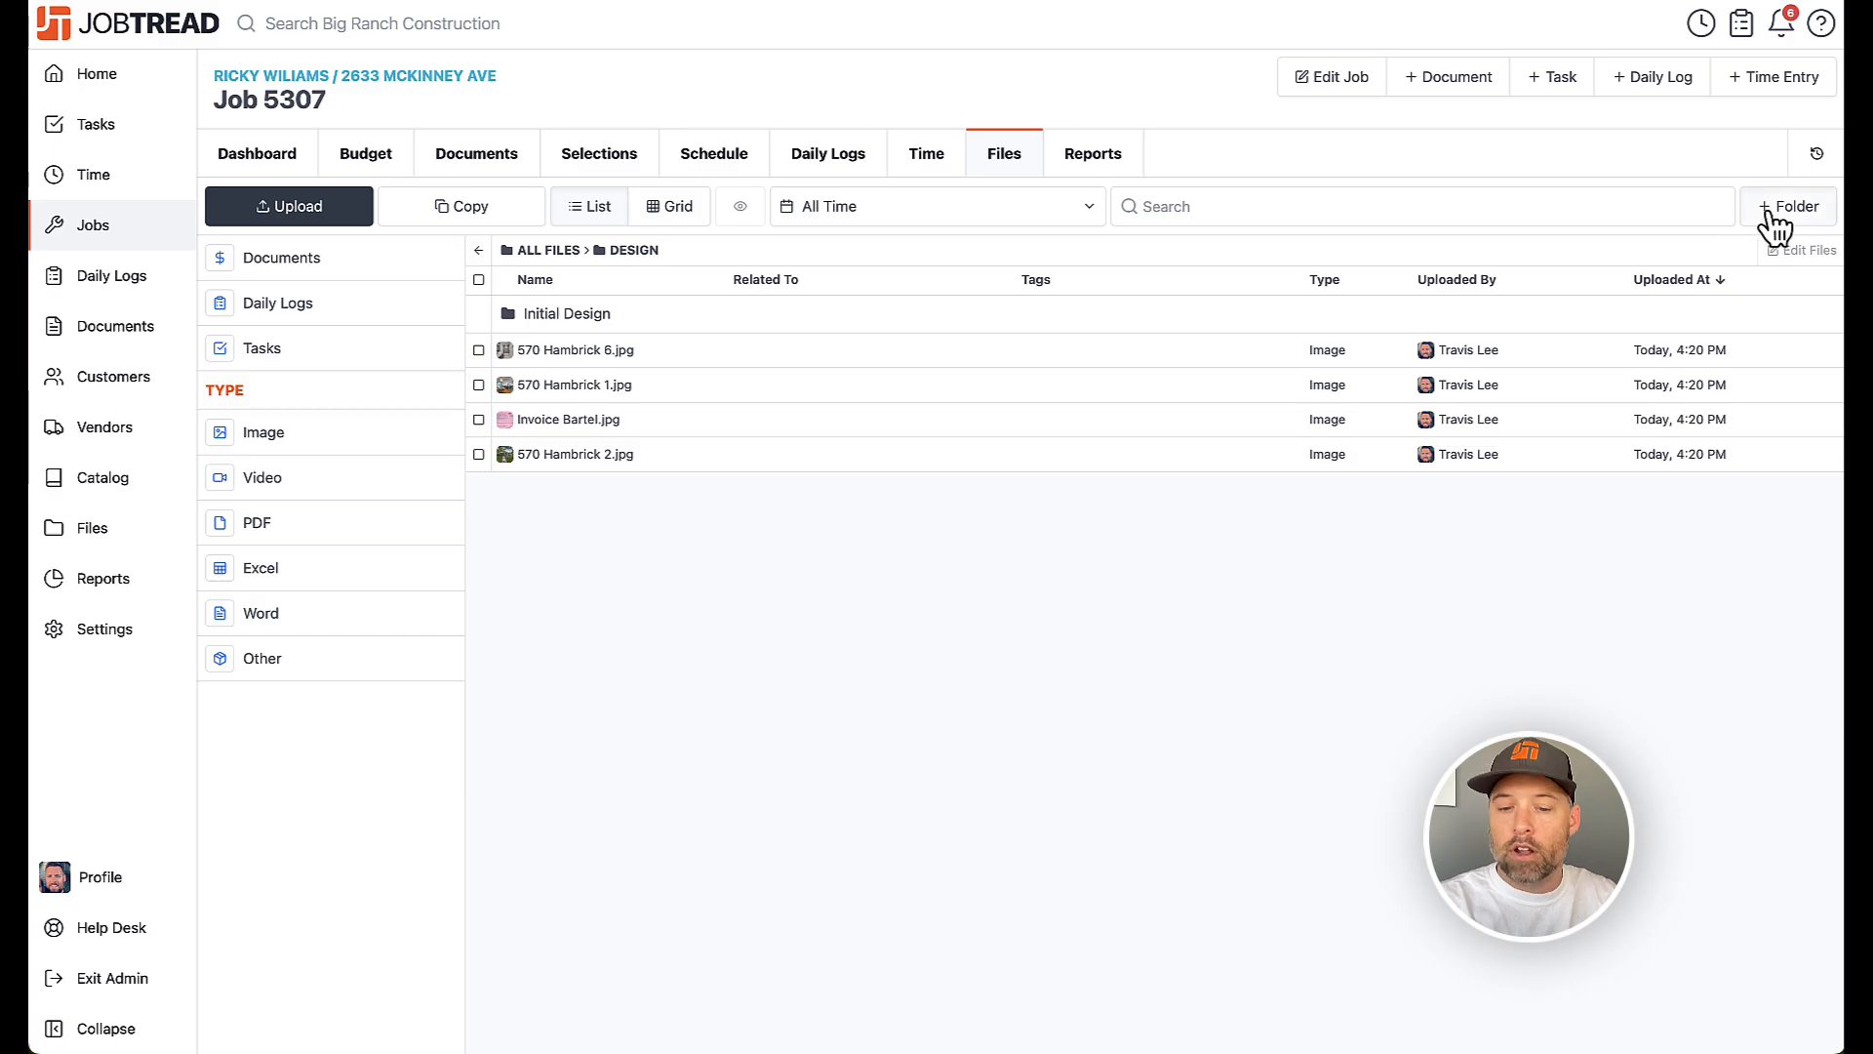
# Create another subfolder named Final Rendering inside the Design folder
pyautogui.click(1771, 217)
pyautogui.write('Final Rendering')
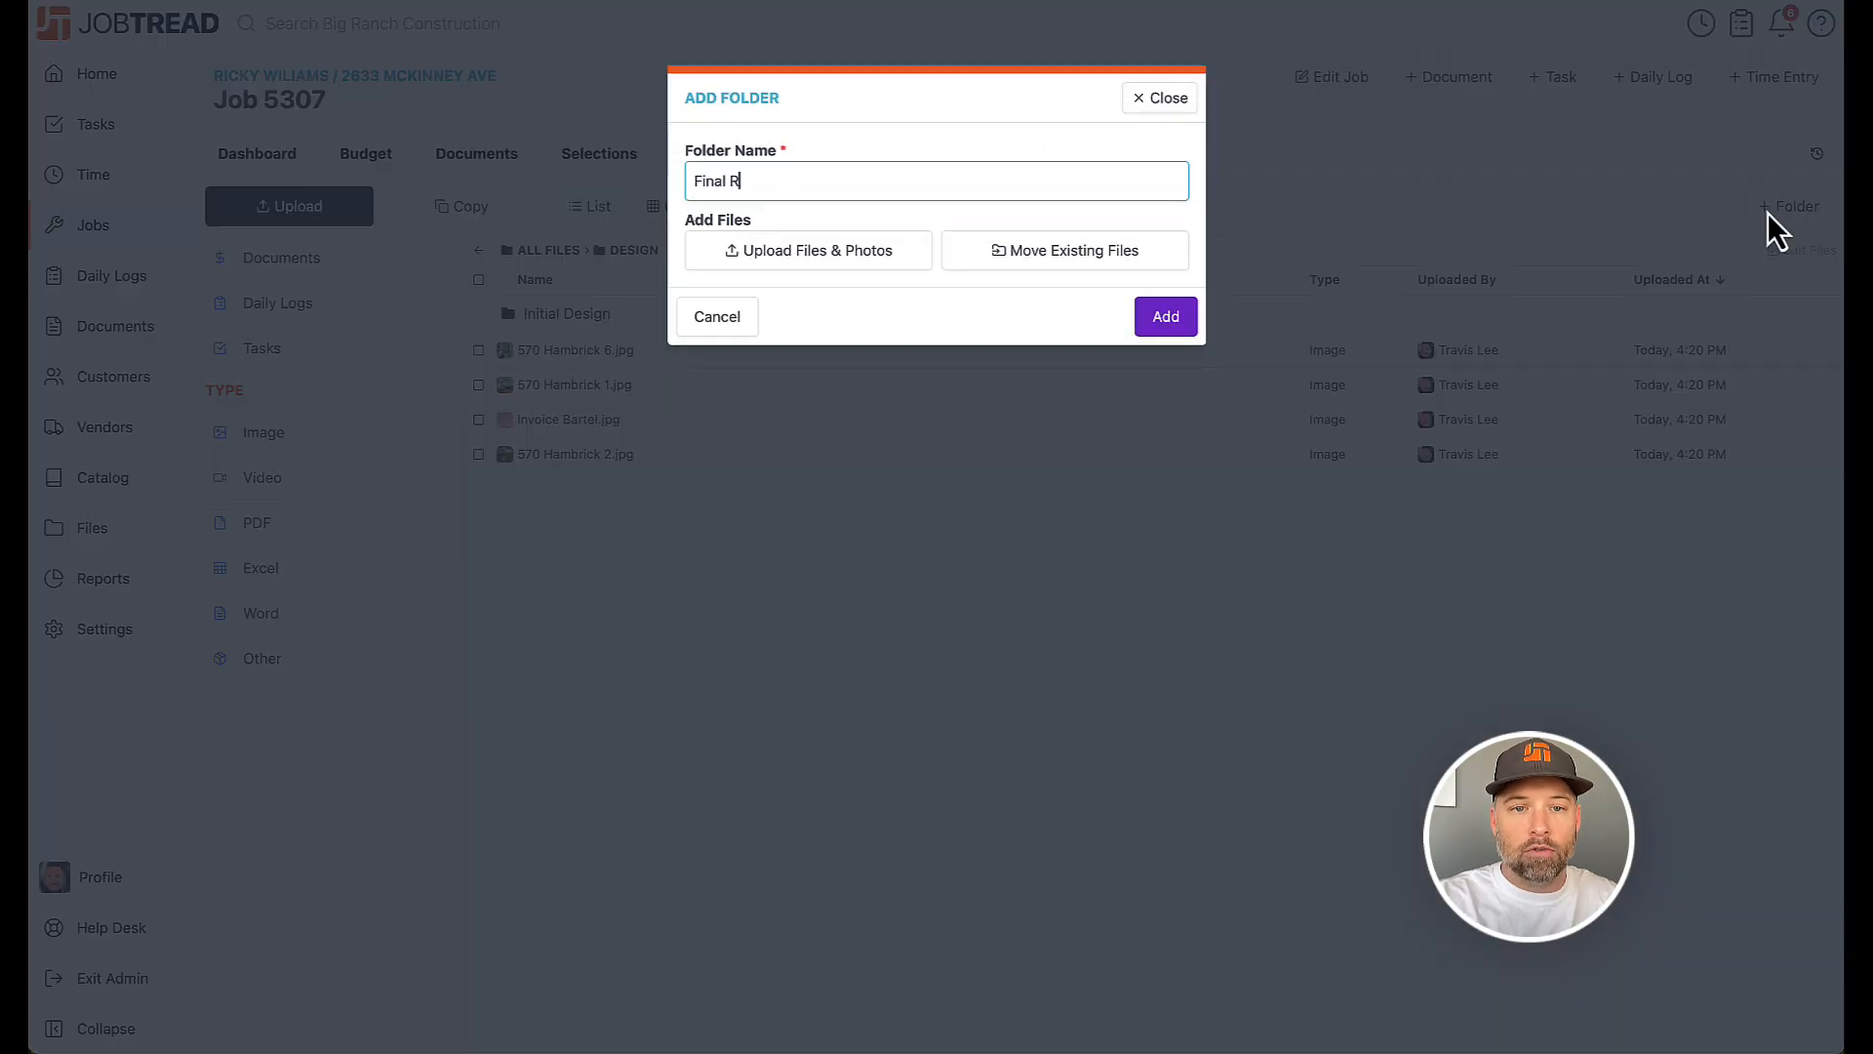
pyautogui.press('Return')
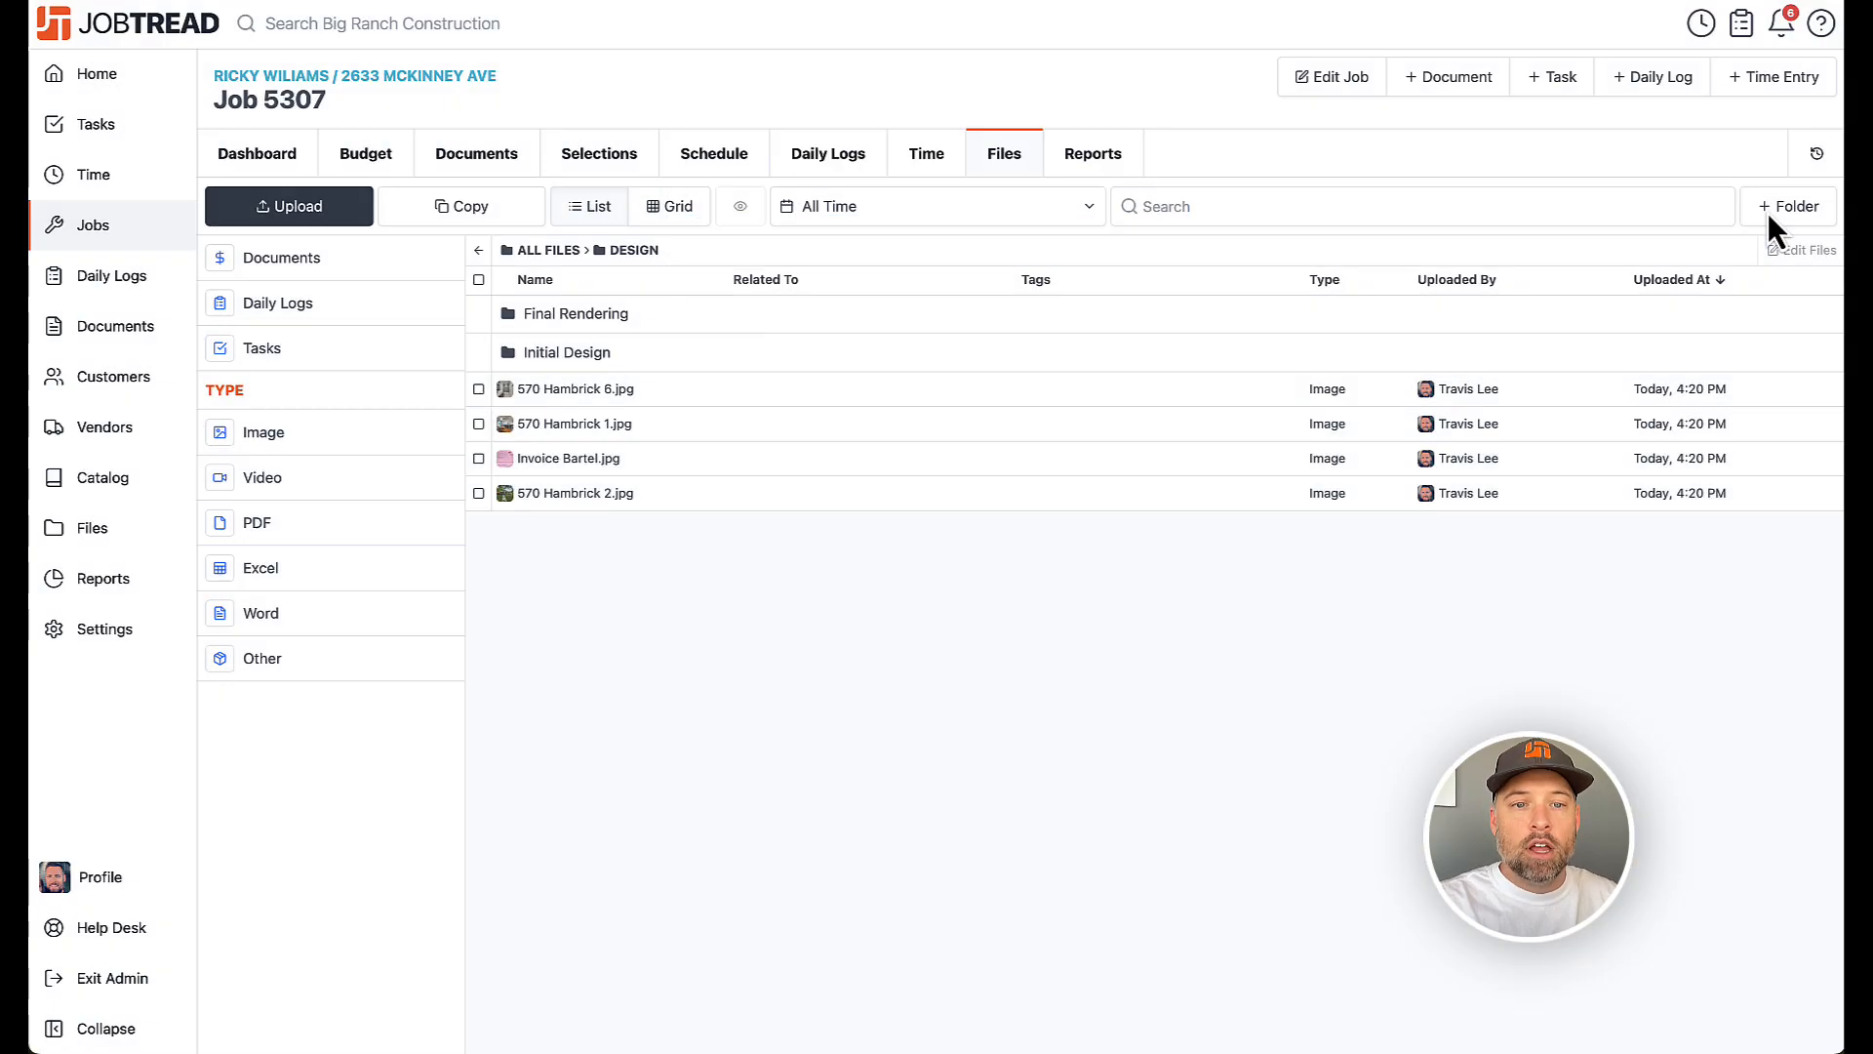
# Select the four files in the Design folder and move them into the Initial Design subfolder
pyautogui.click(698, 353)
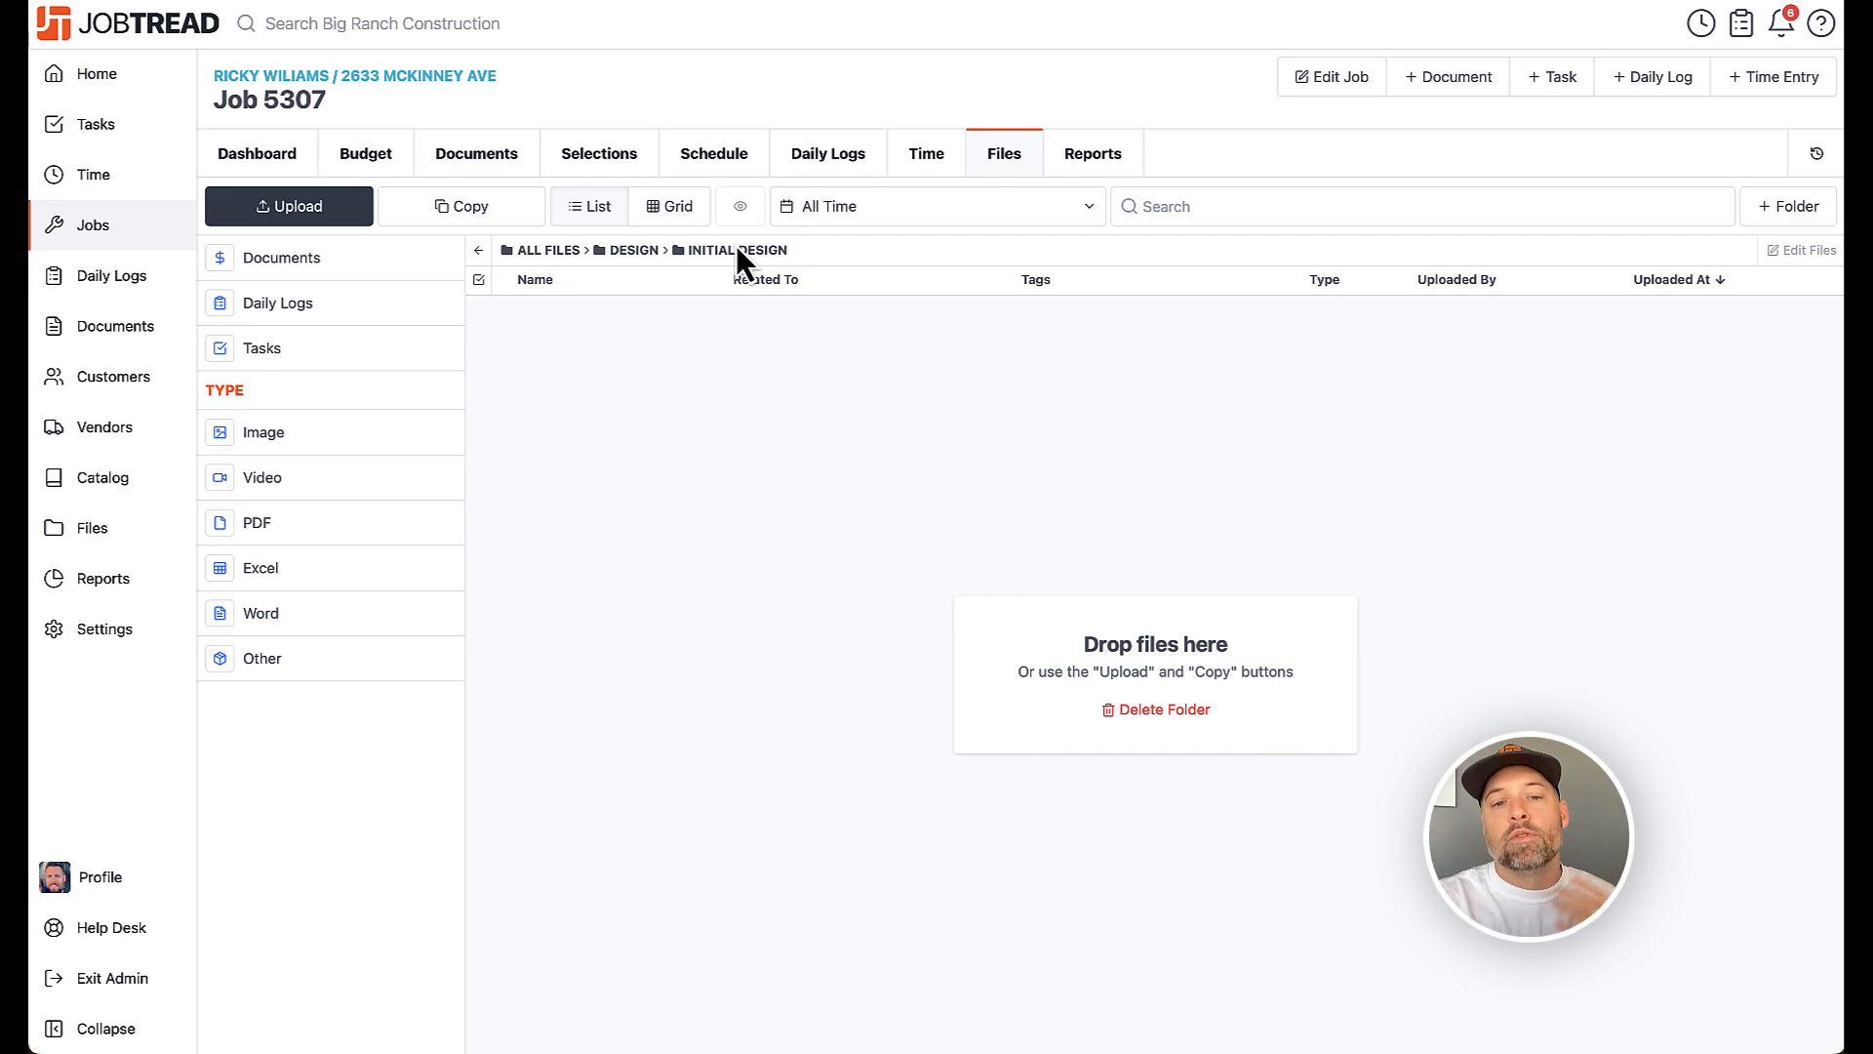
pyautogui.click(635, 251)
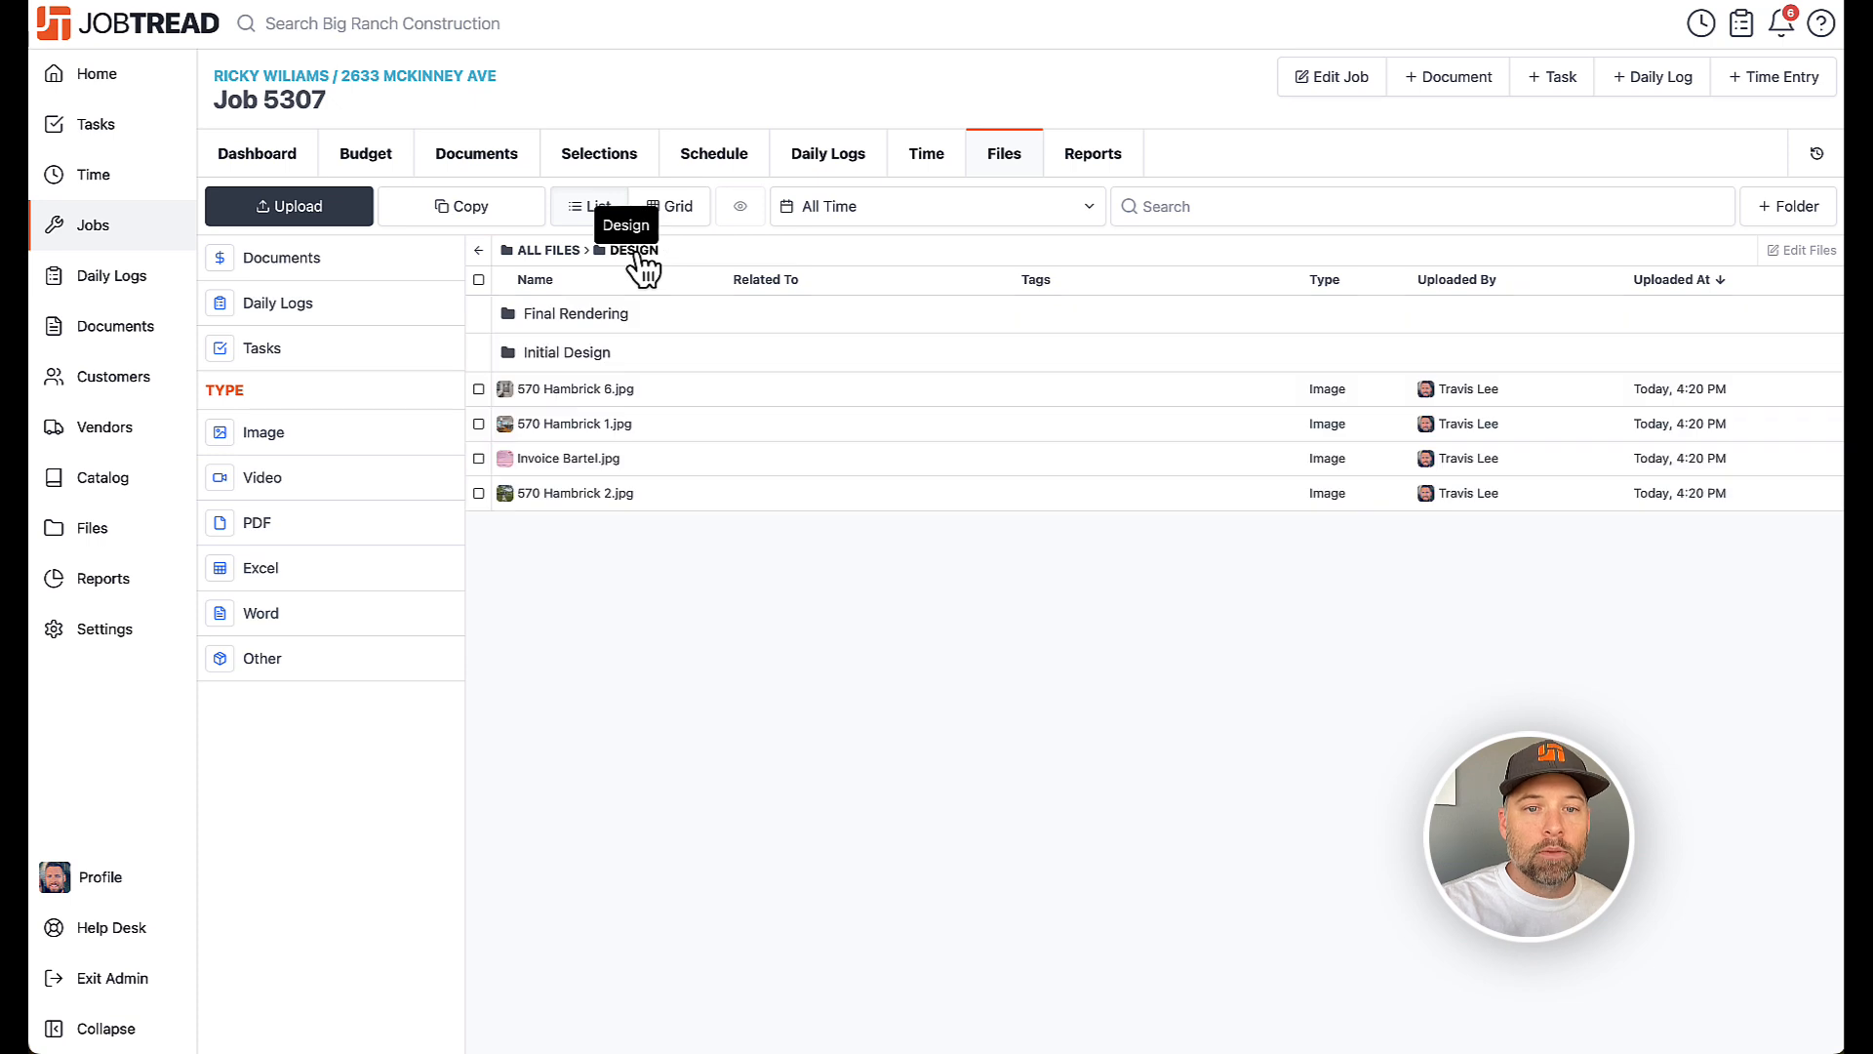
pyautogui.click(478, 388)
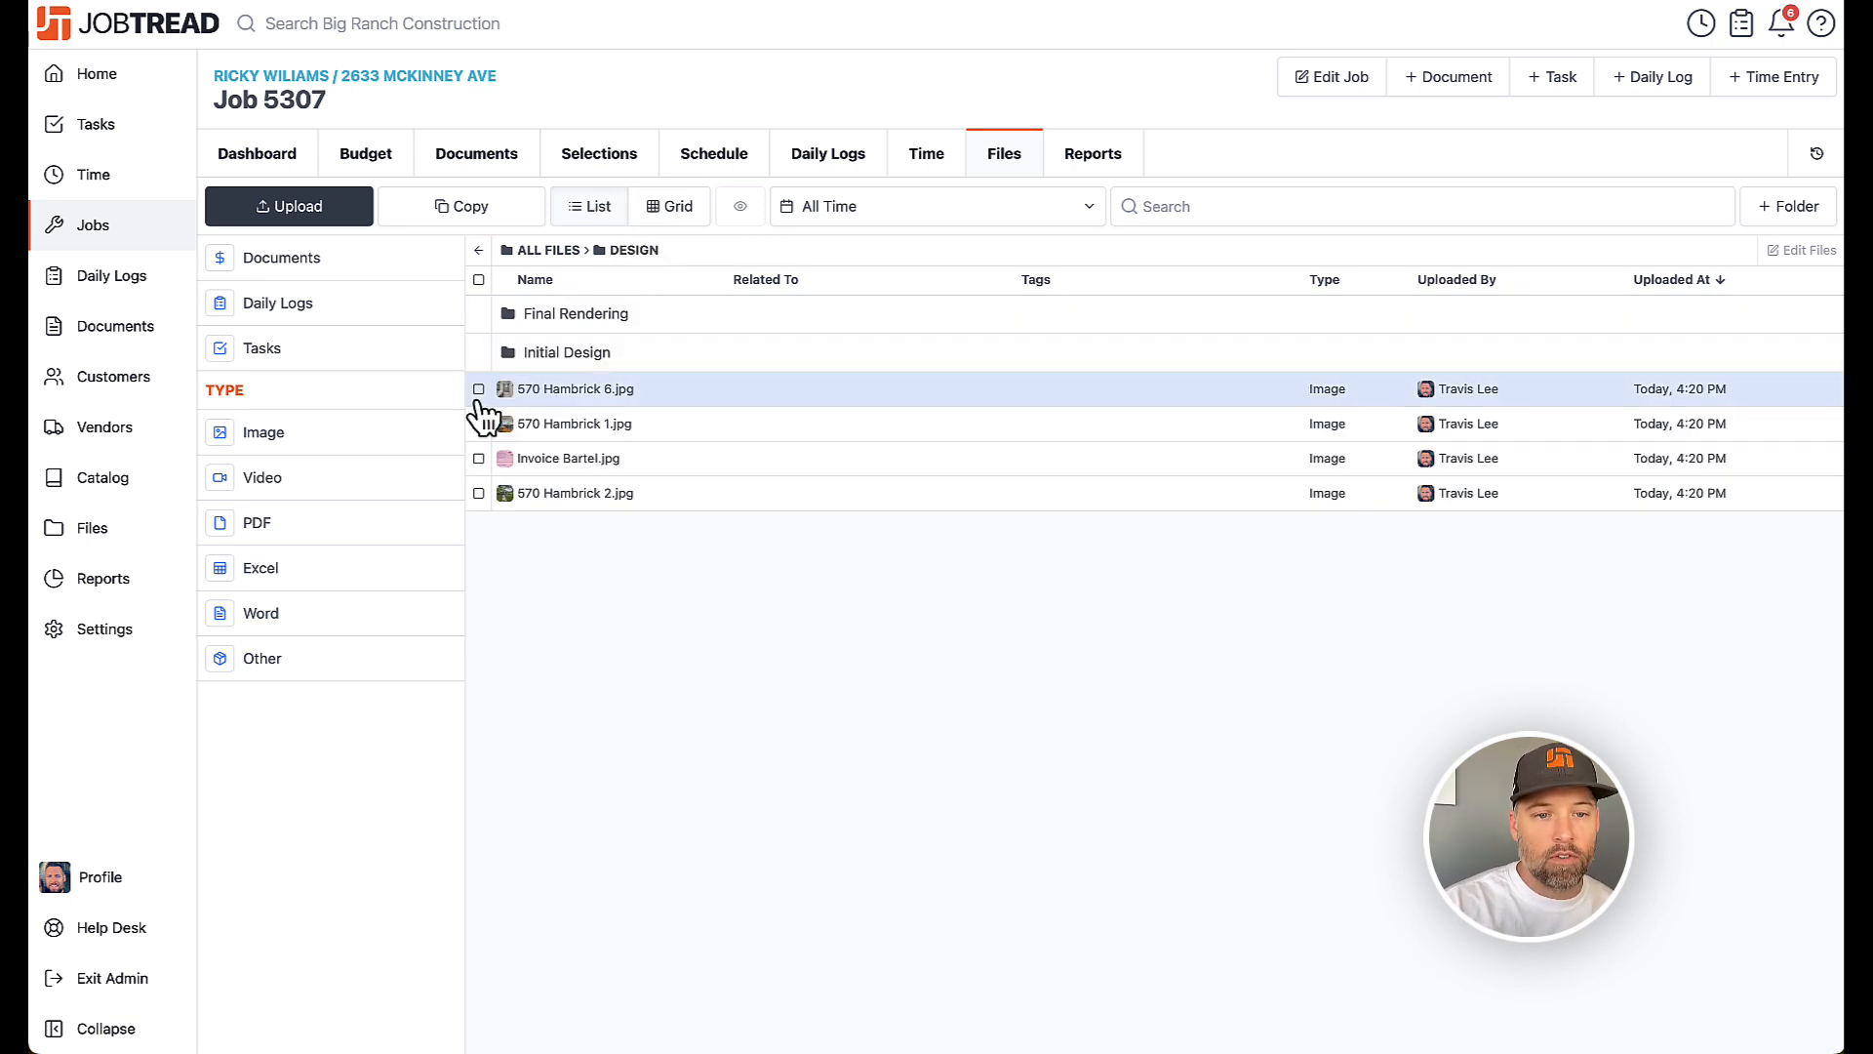
pyautogui.click(478, 423)
pyautogui.click(478, 457)
pyautogui.click(478, 493)
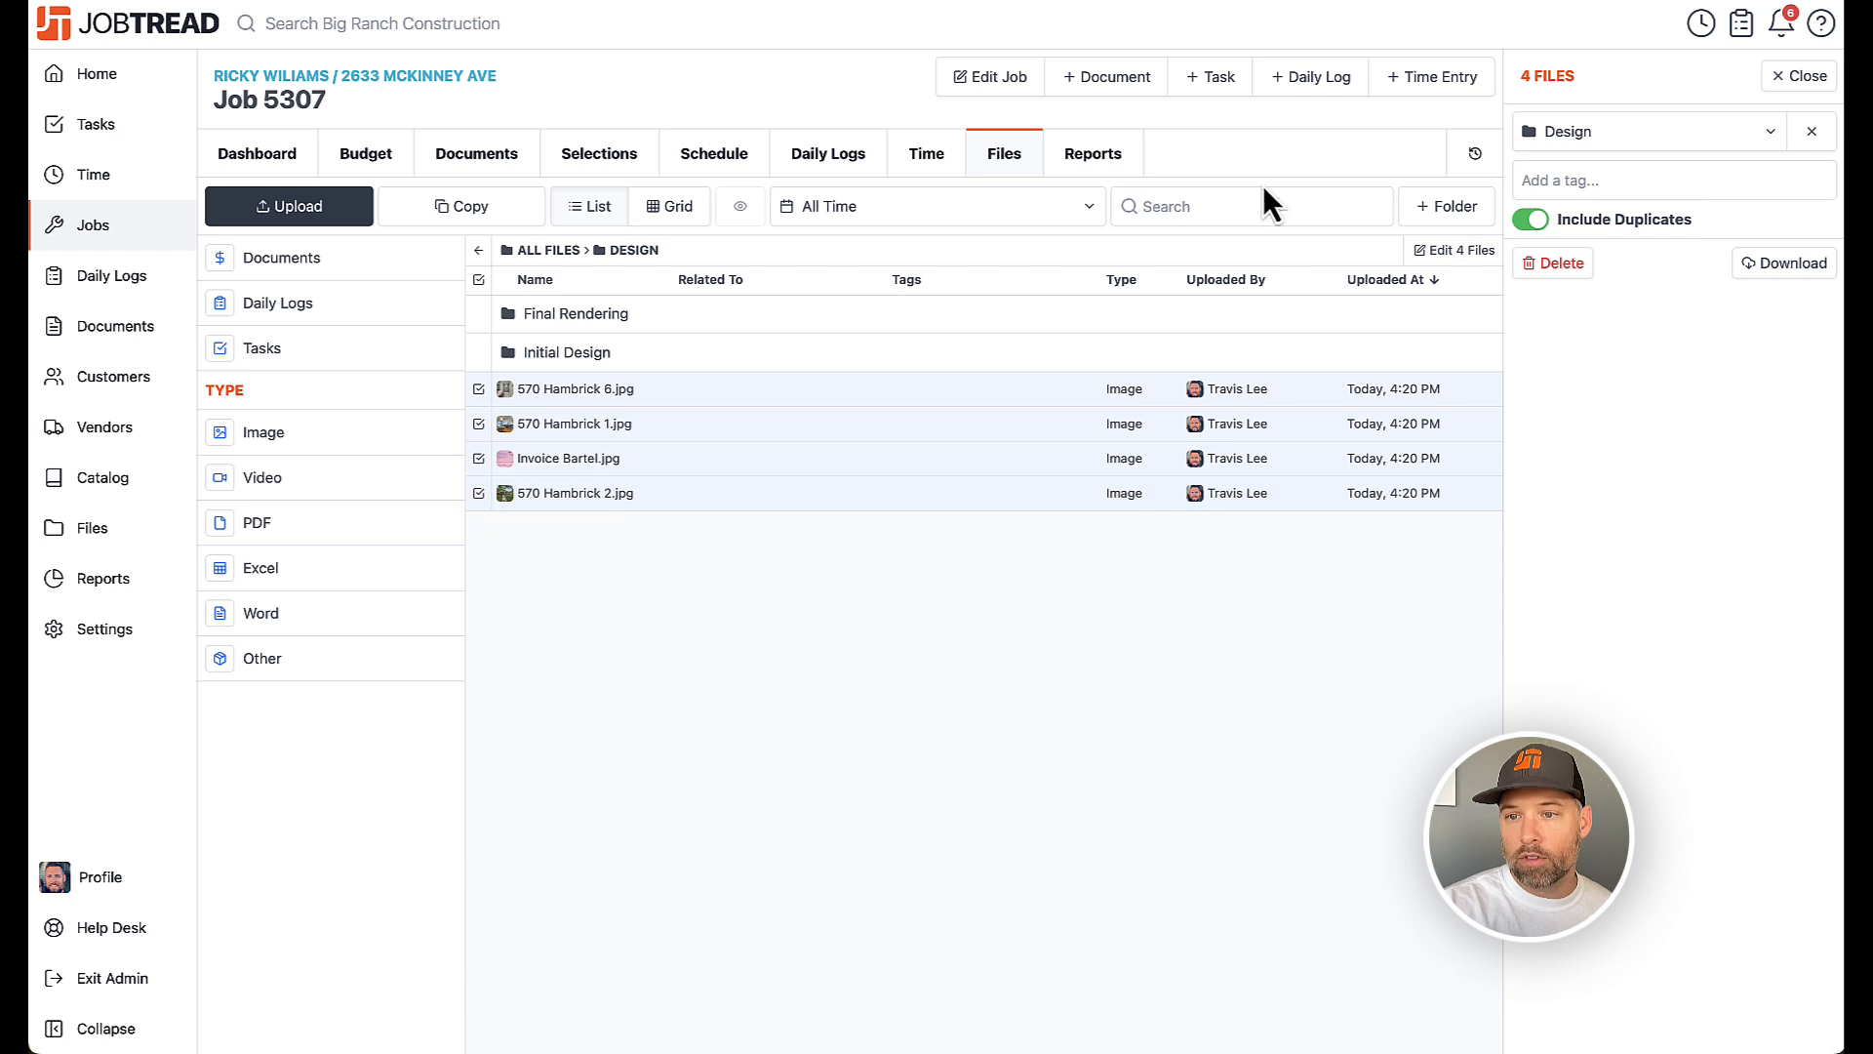
pyautogui.click(1600, 136)
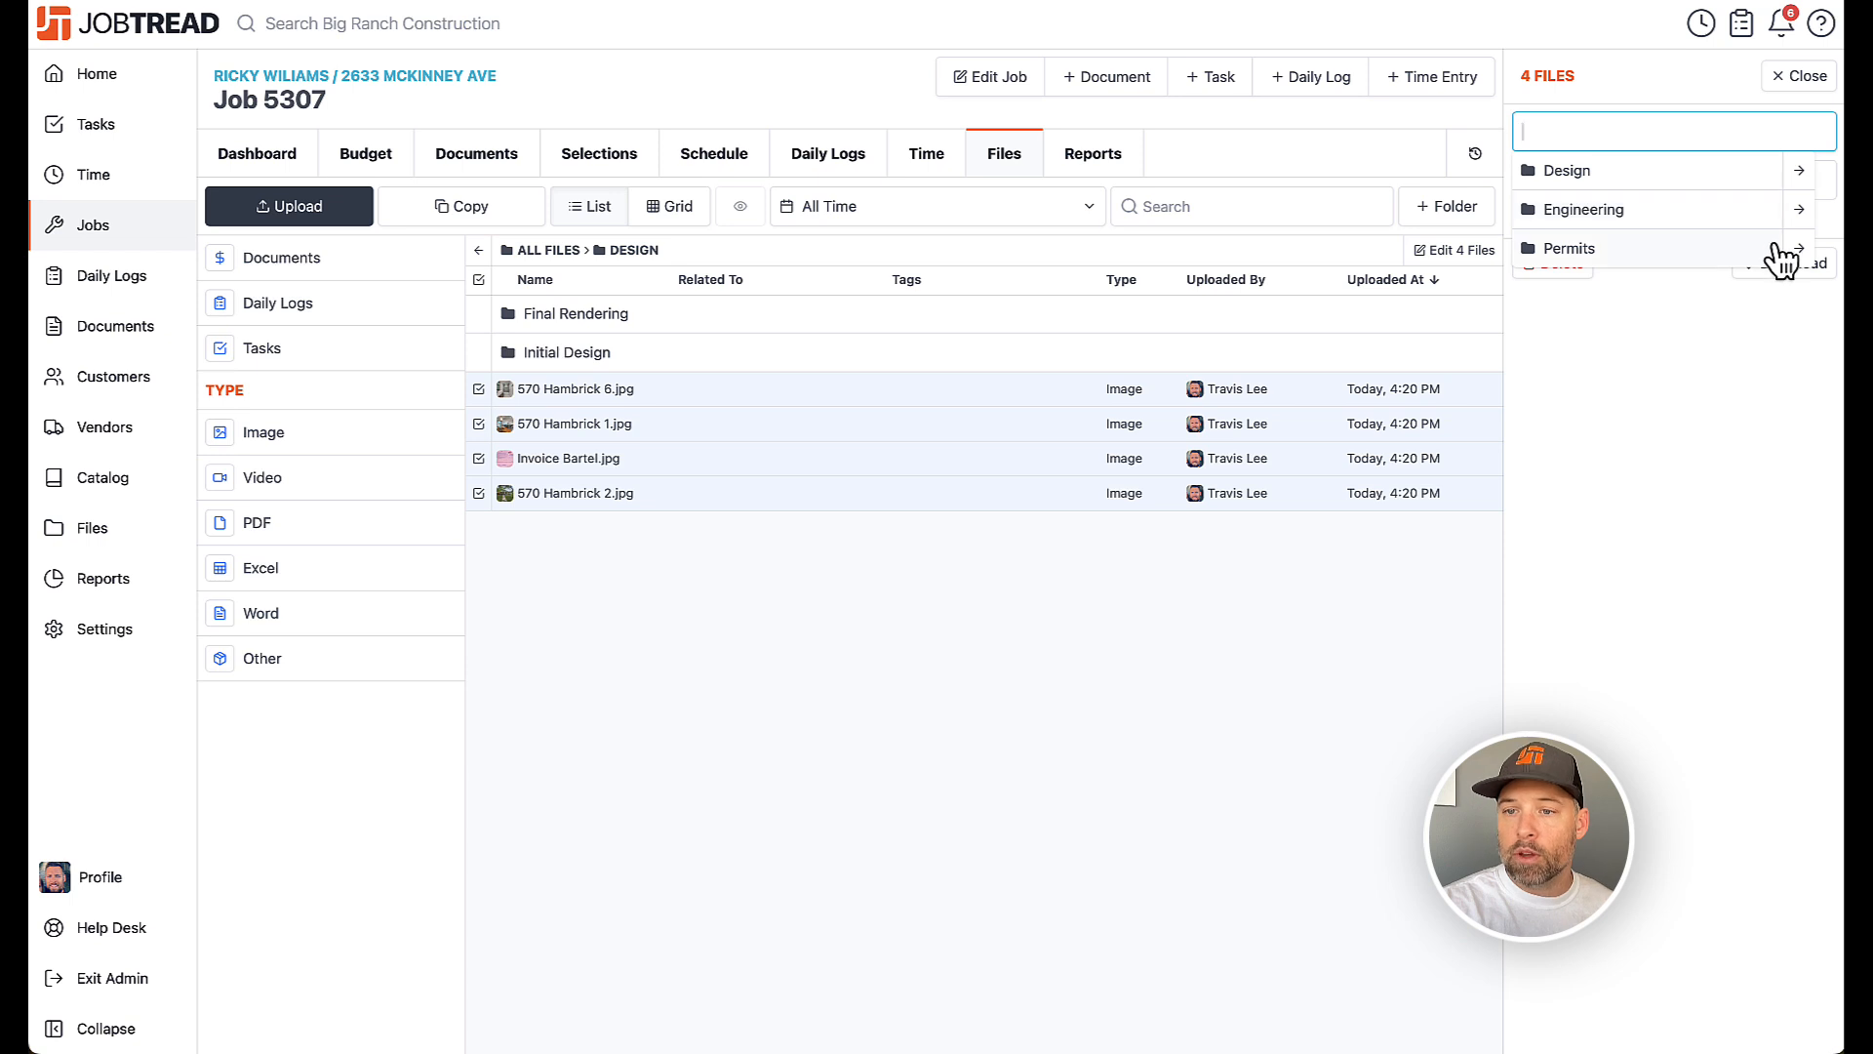
pyautogui.click(1803, 181)
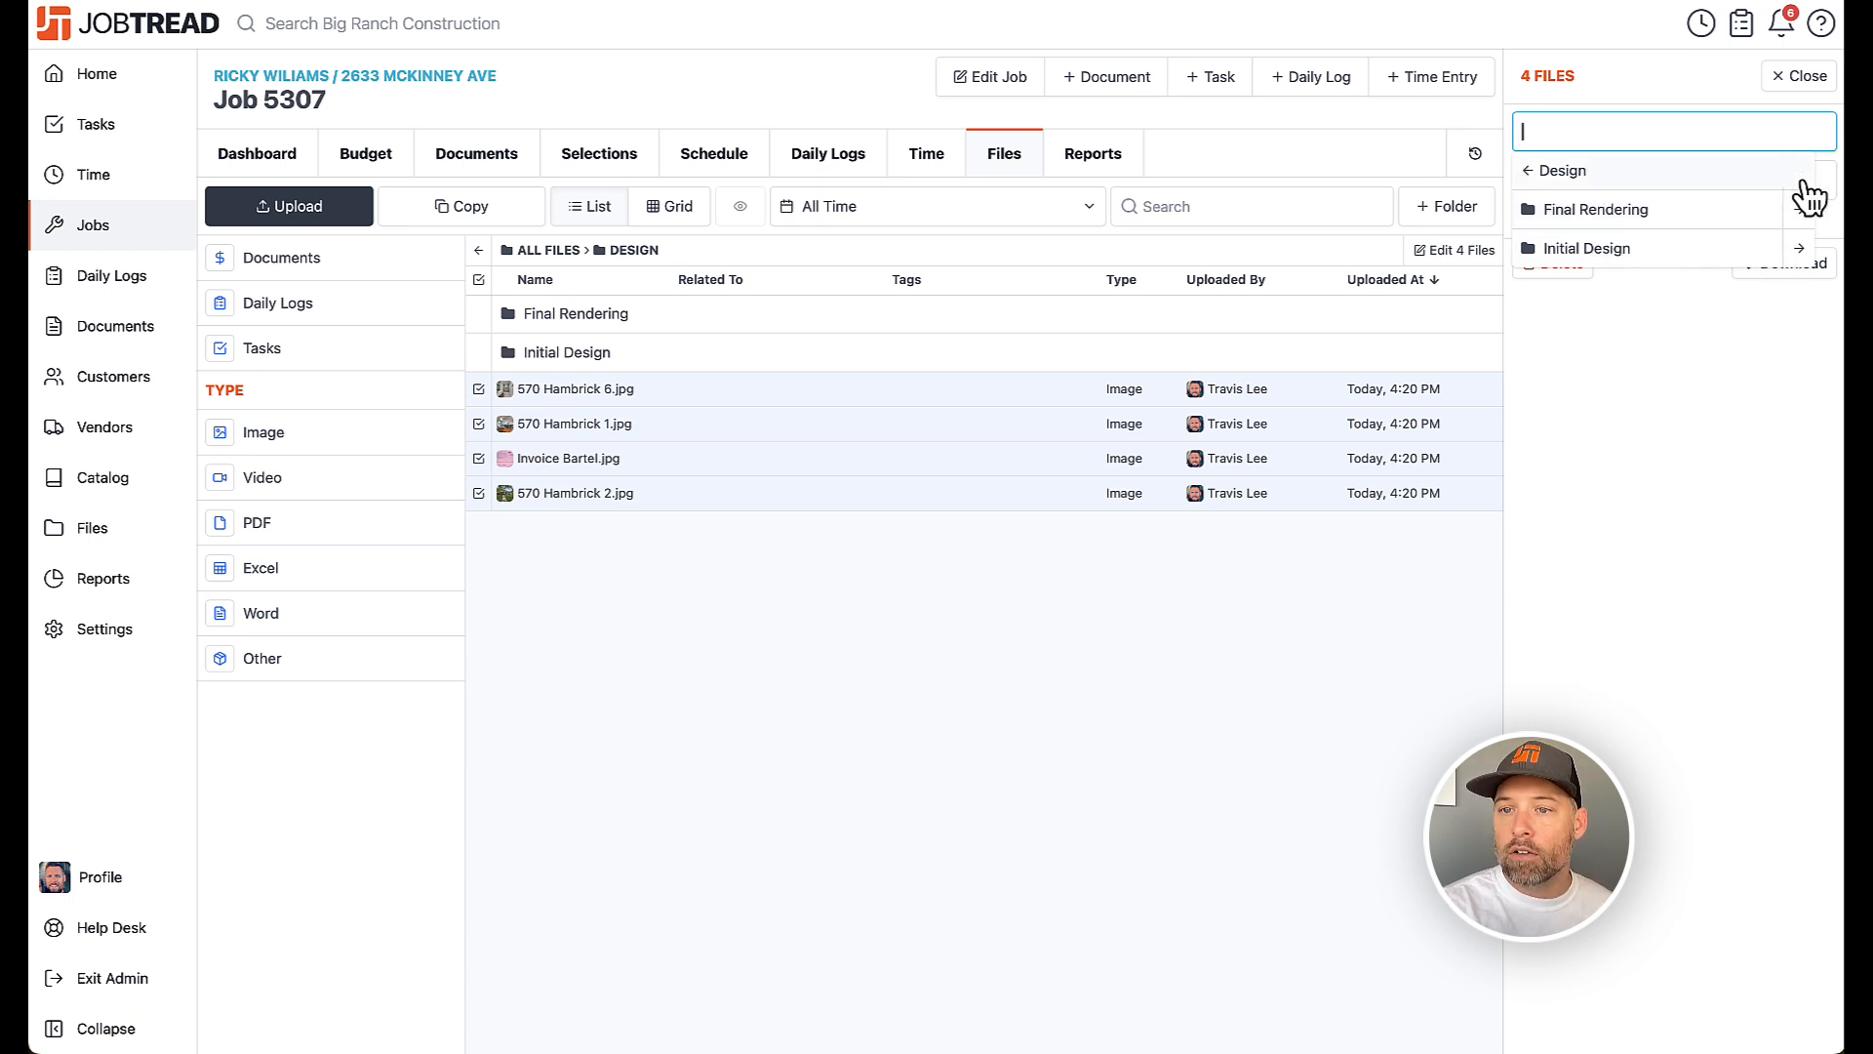
pyautogui.click(1699, 252)
pyautogui.click(1802, 264)
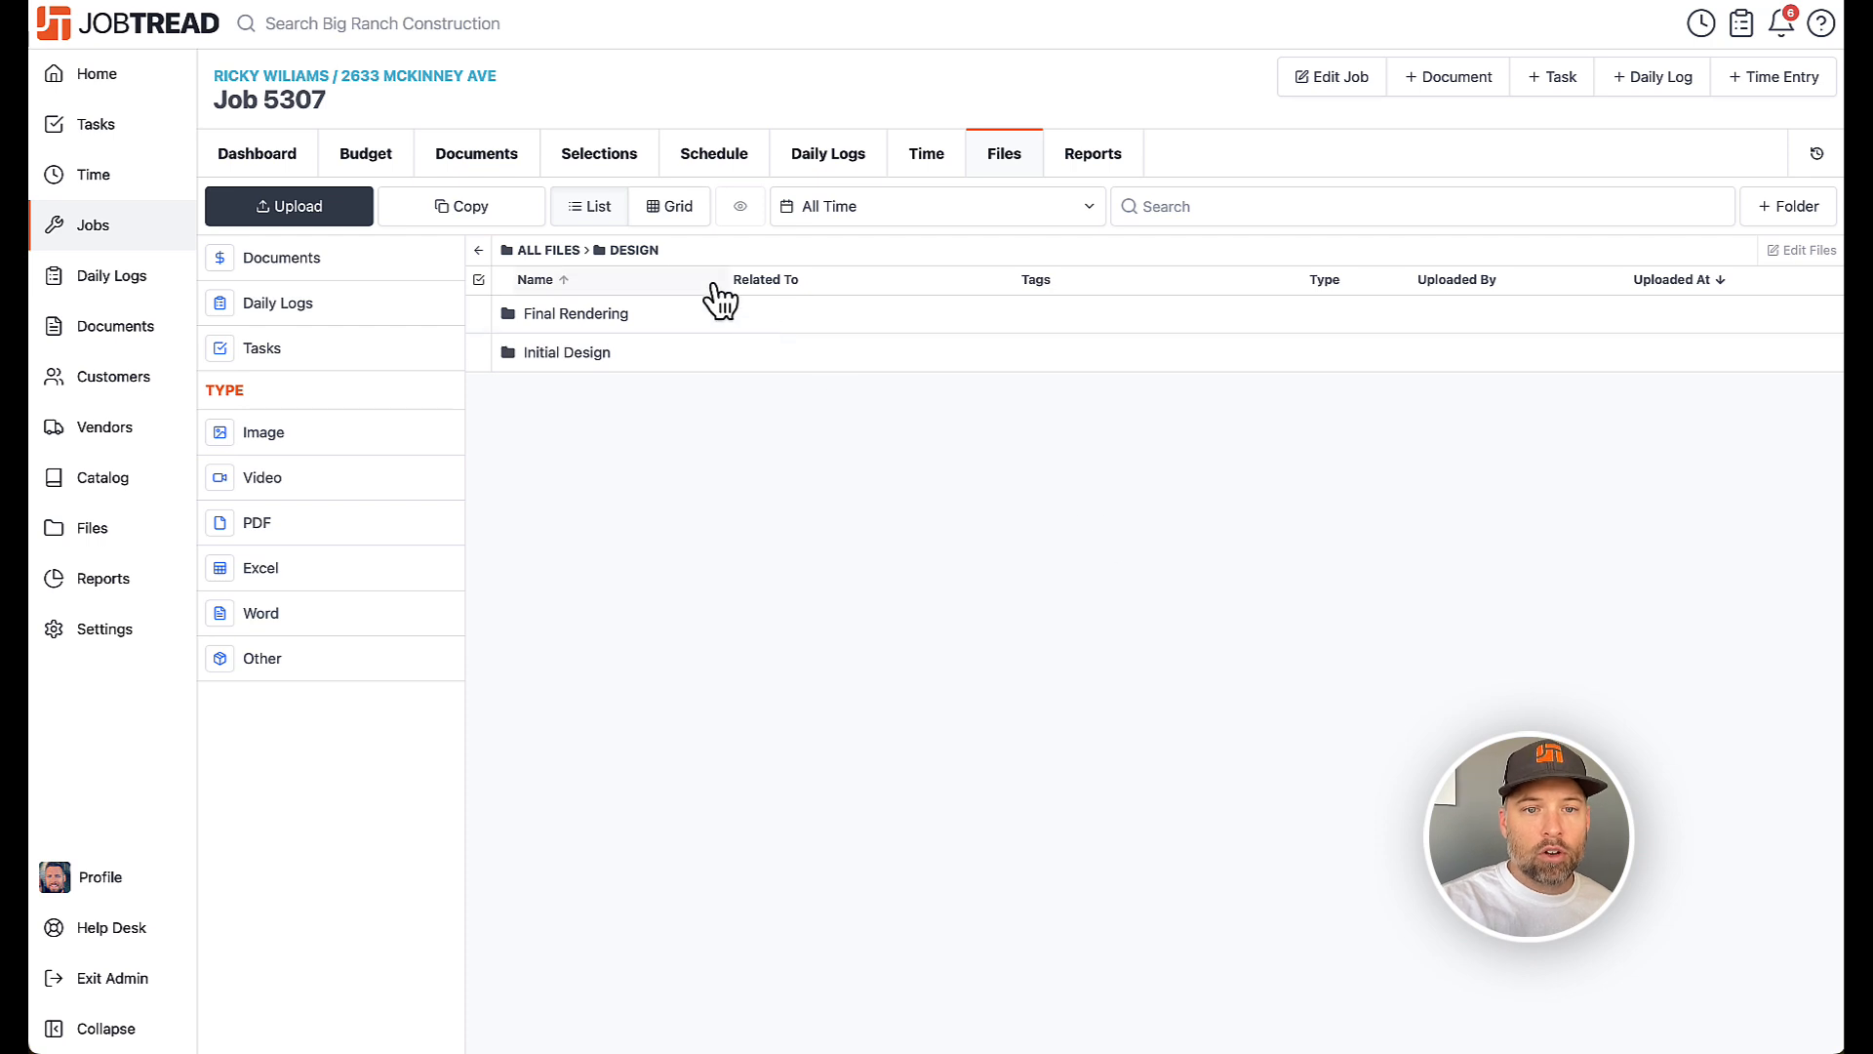
# Switch the file list to grid view and return to the top level of all files
pyautogui.click(670, 207)
pyautogui.click(546, 253)
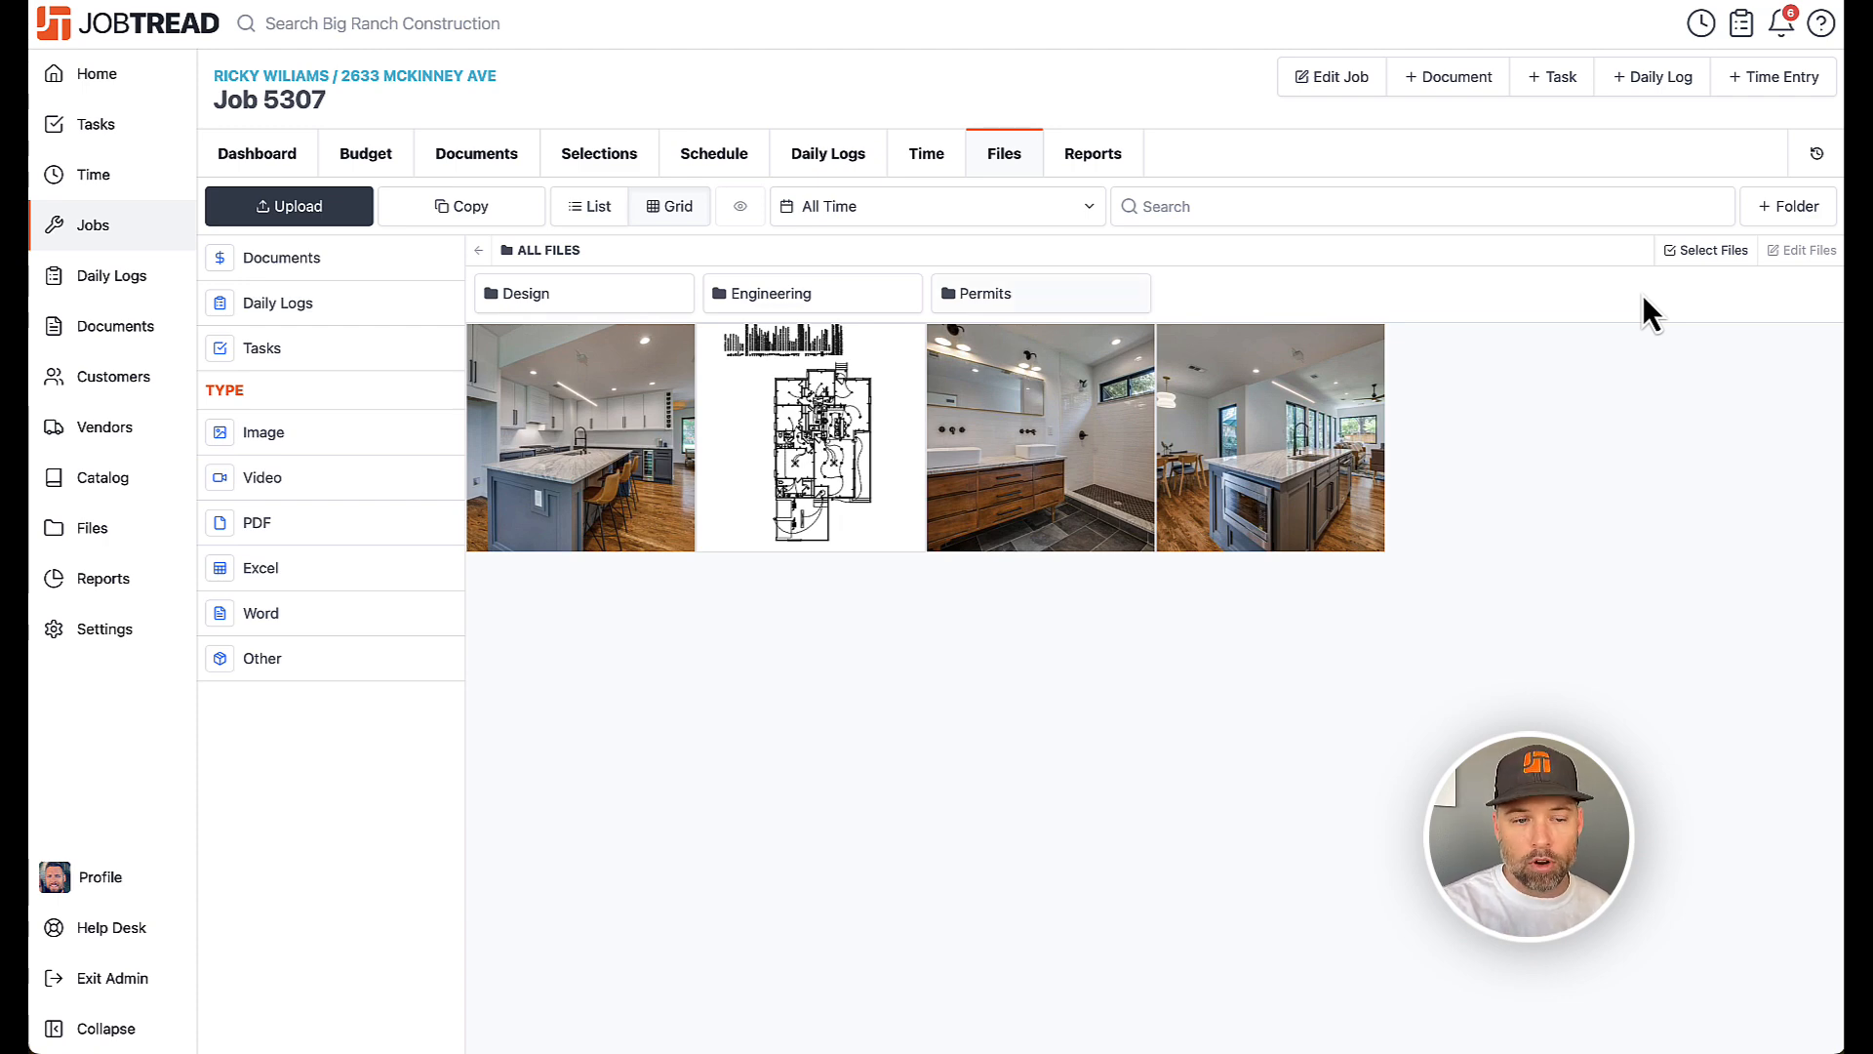
# In organization settings, add a default job file folder Inspiration with a Customer Submitted subfolder
pyautogui.click(101, 646)
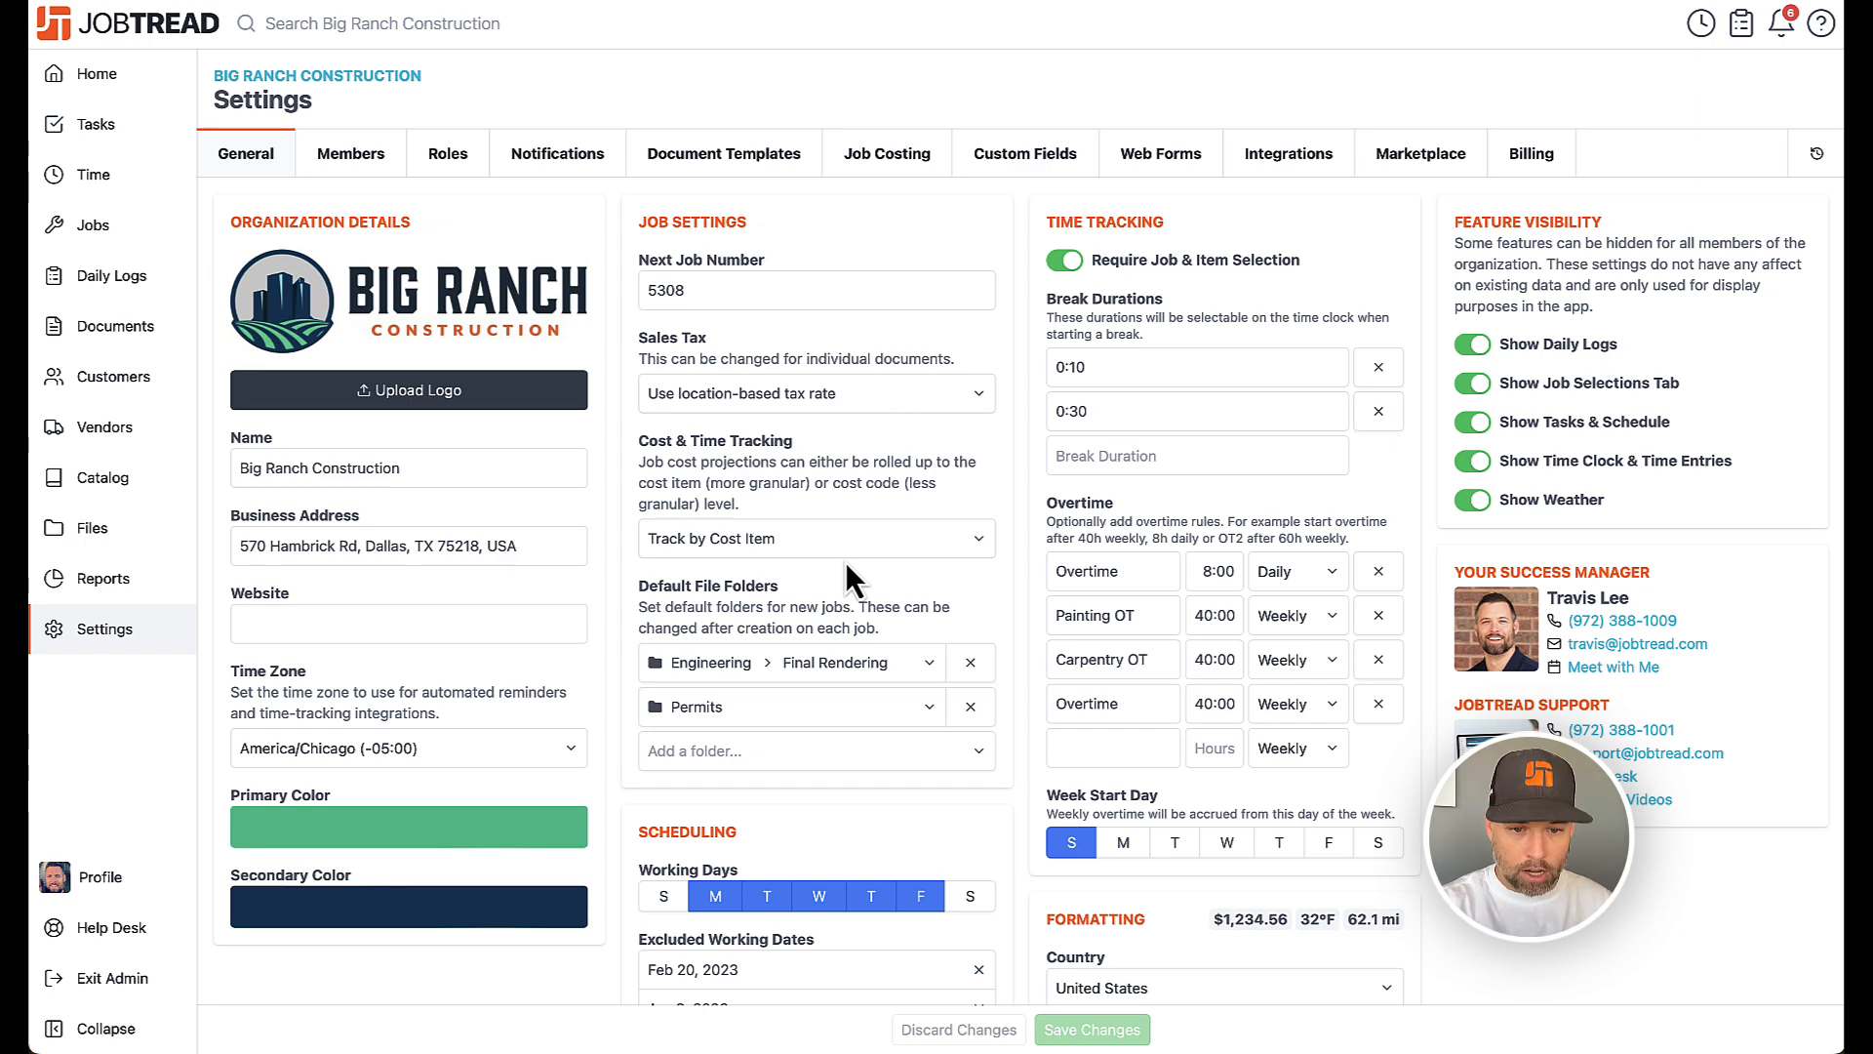
pyautogui.click(763, 761)
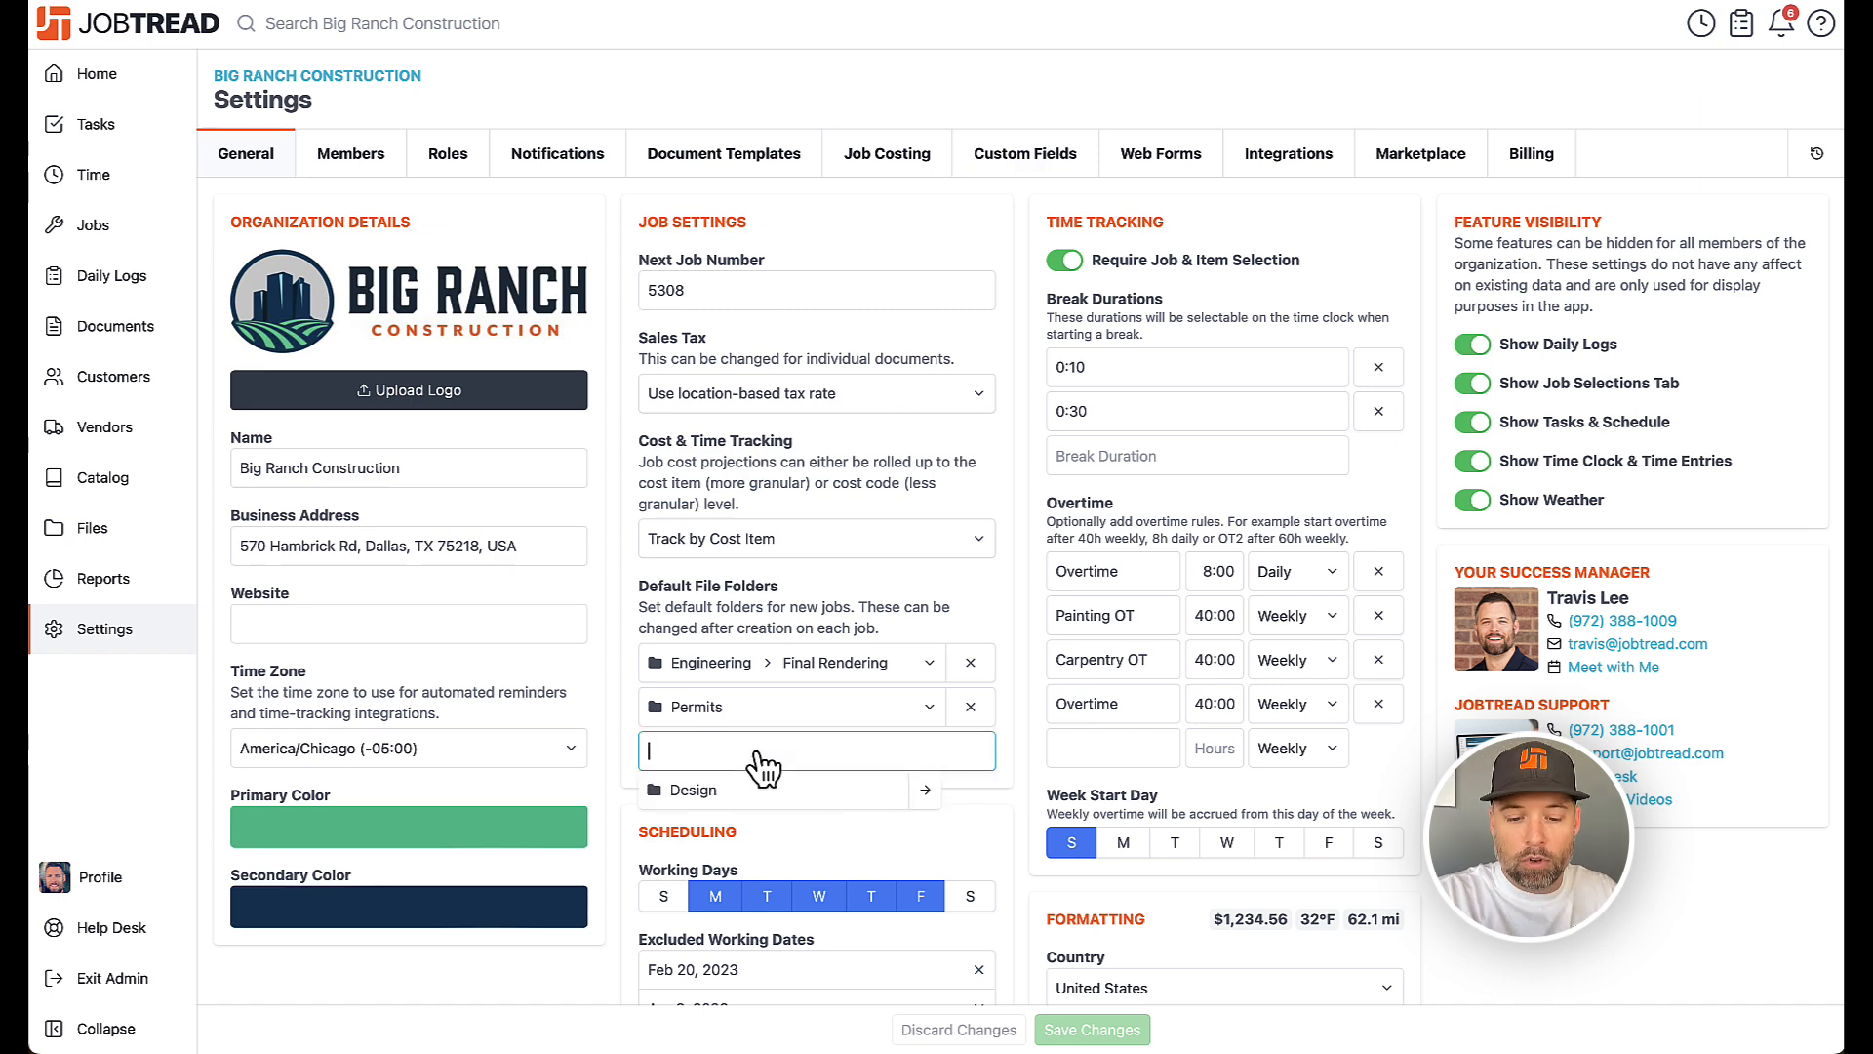
pyautogui.write('Inspiration')
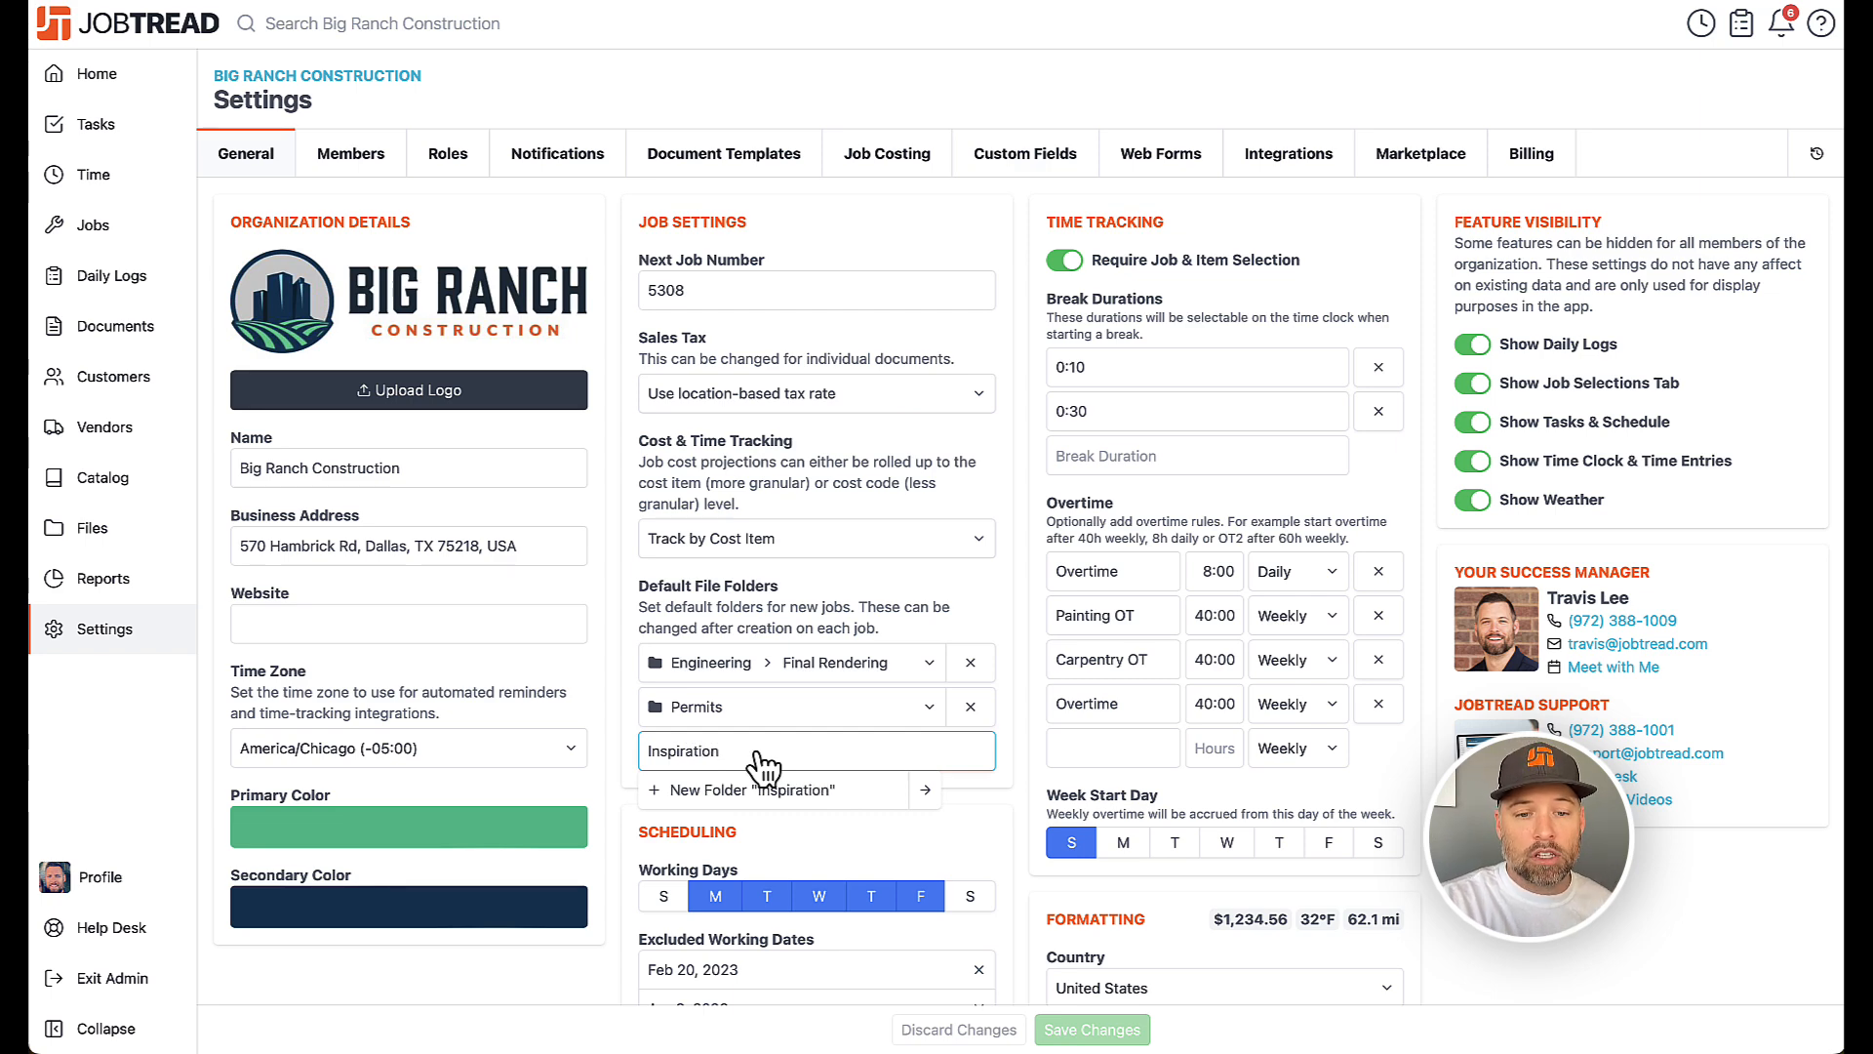
pyautogui.click(923, 792)
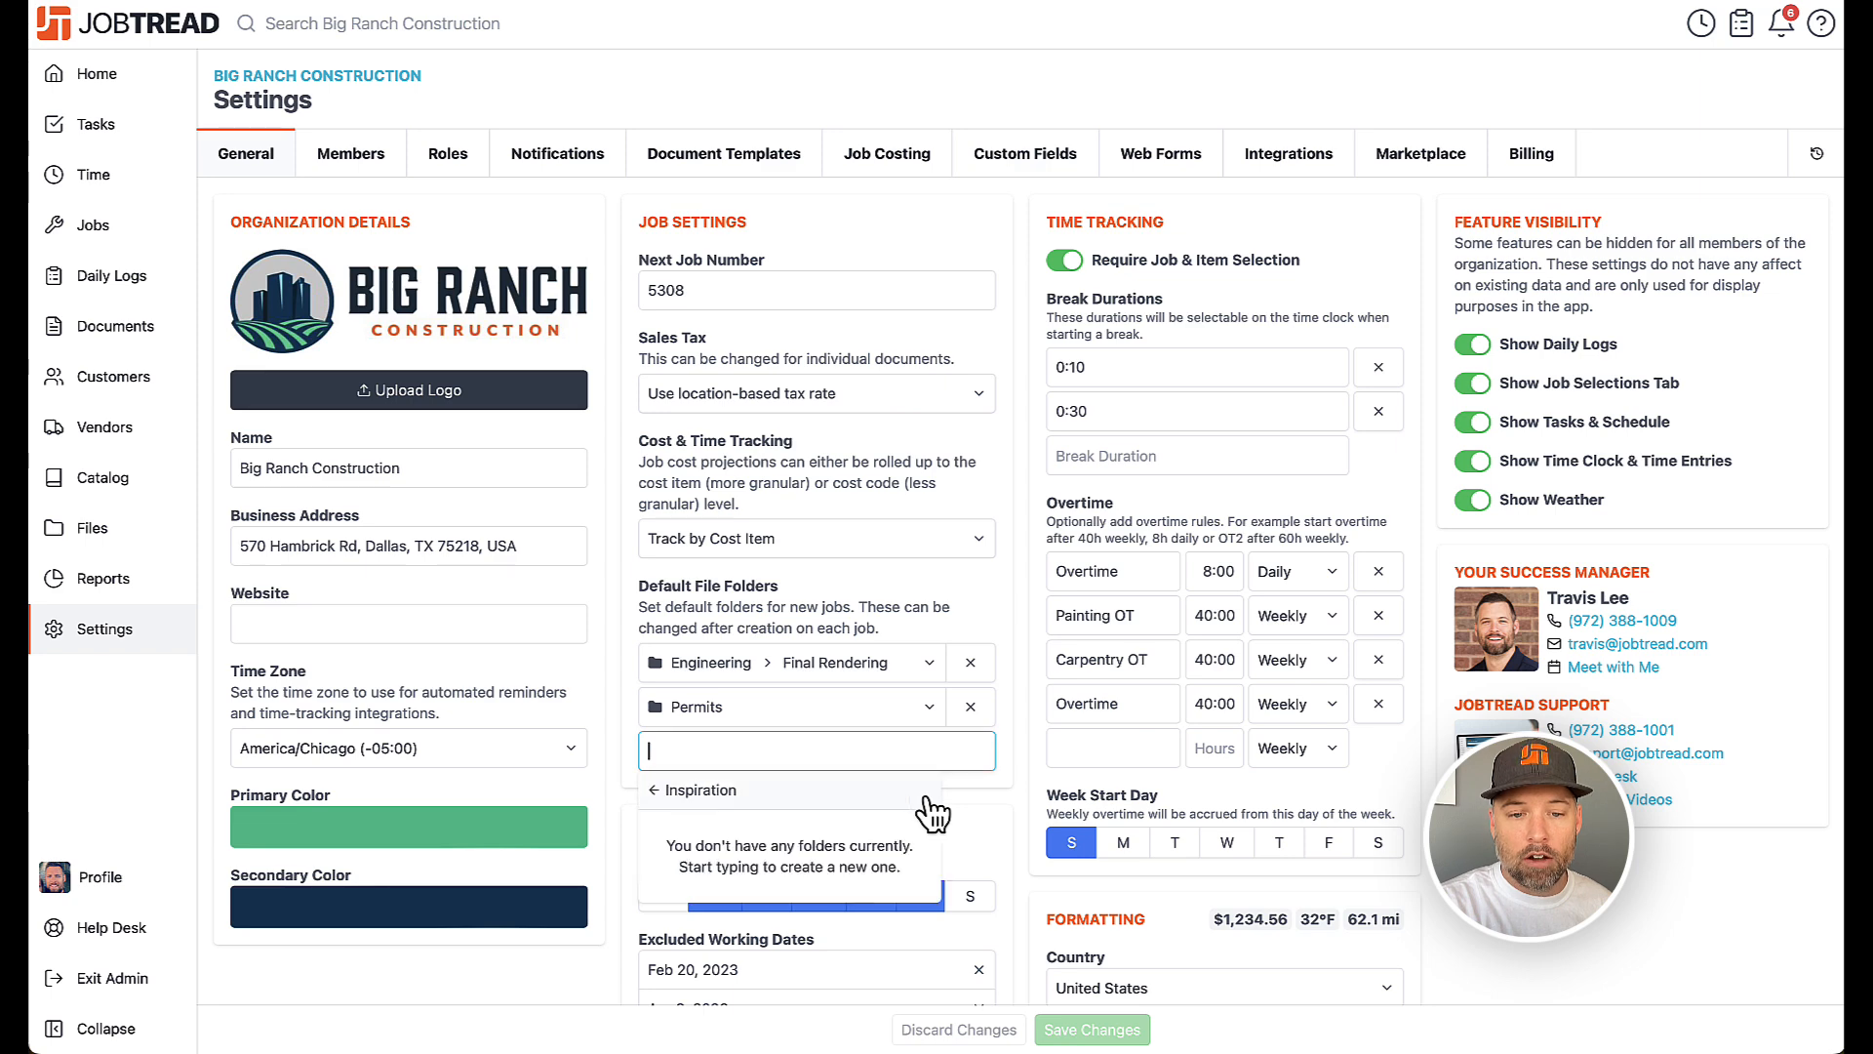
pyautogui.write('Customer Submitted')
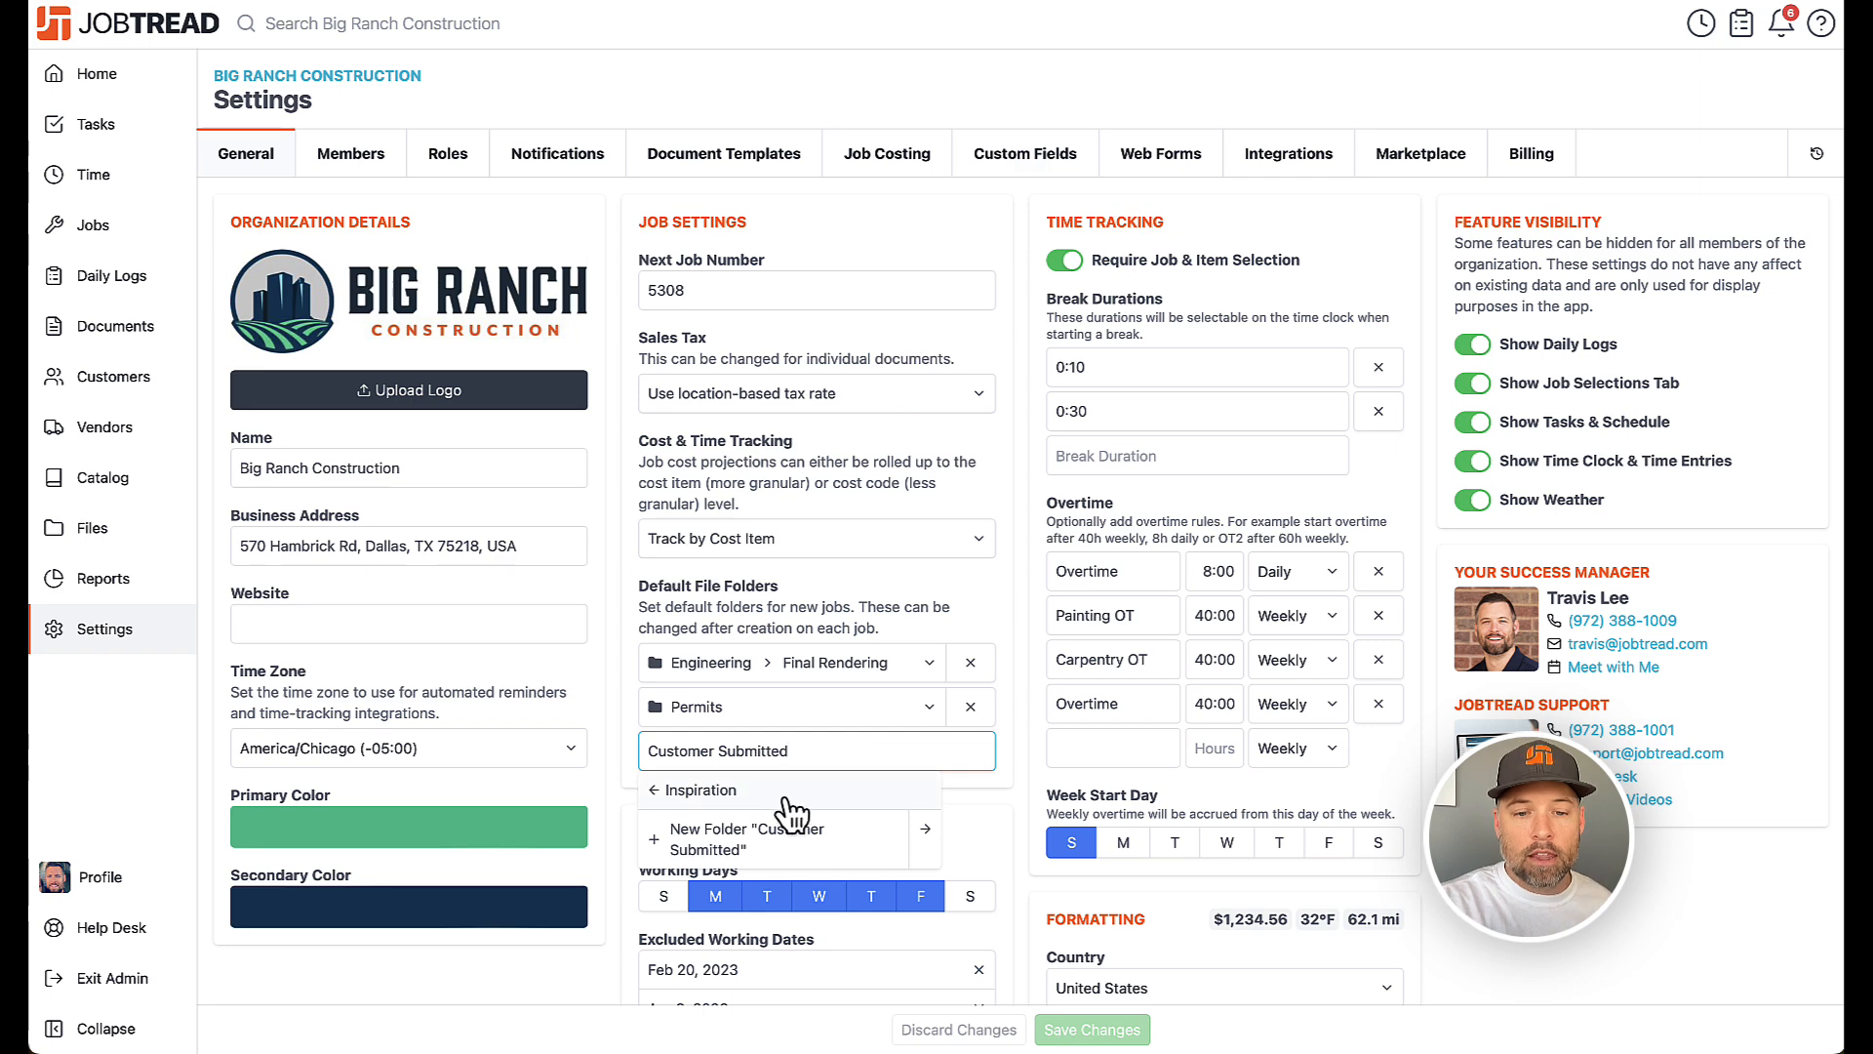
pyautogui.click(778, 837)
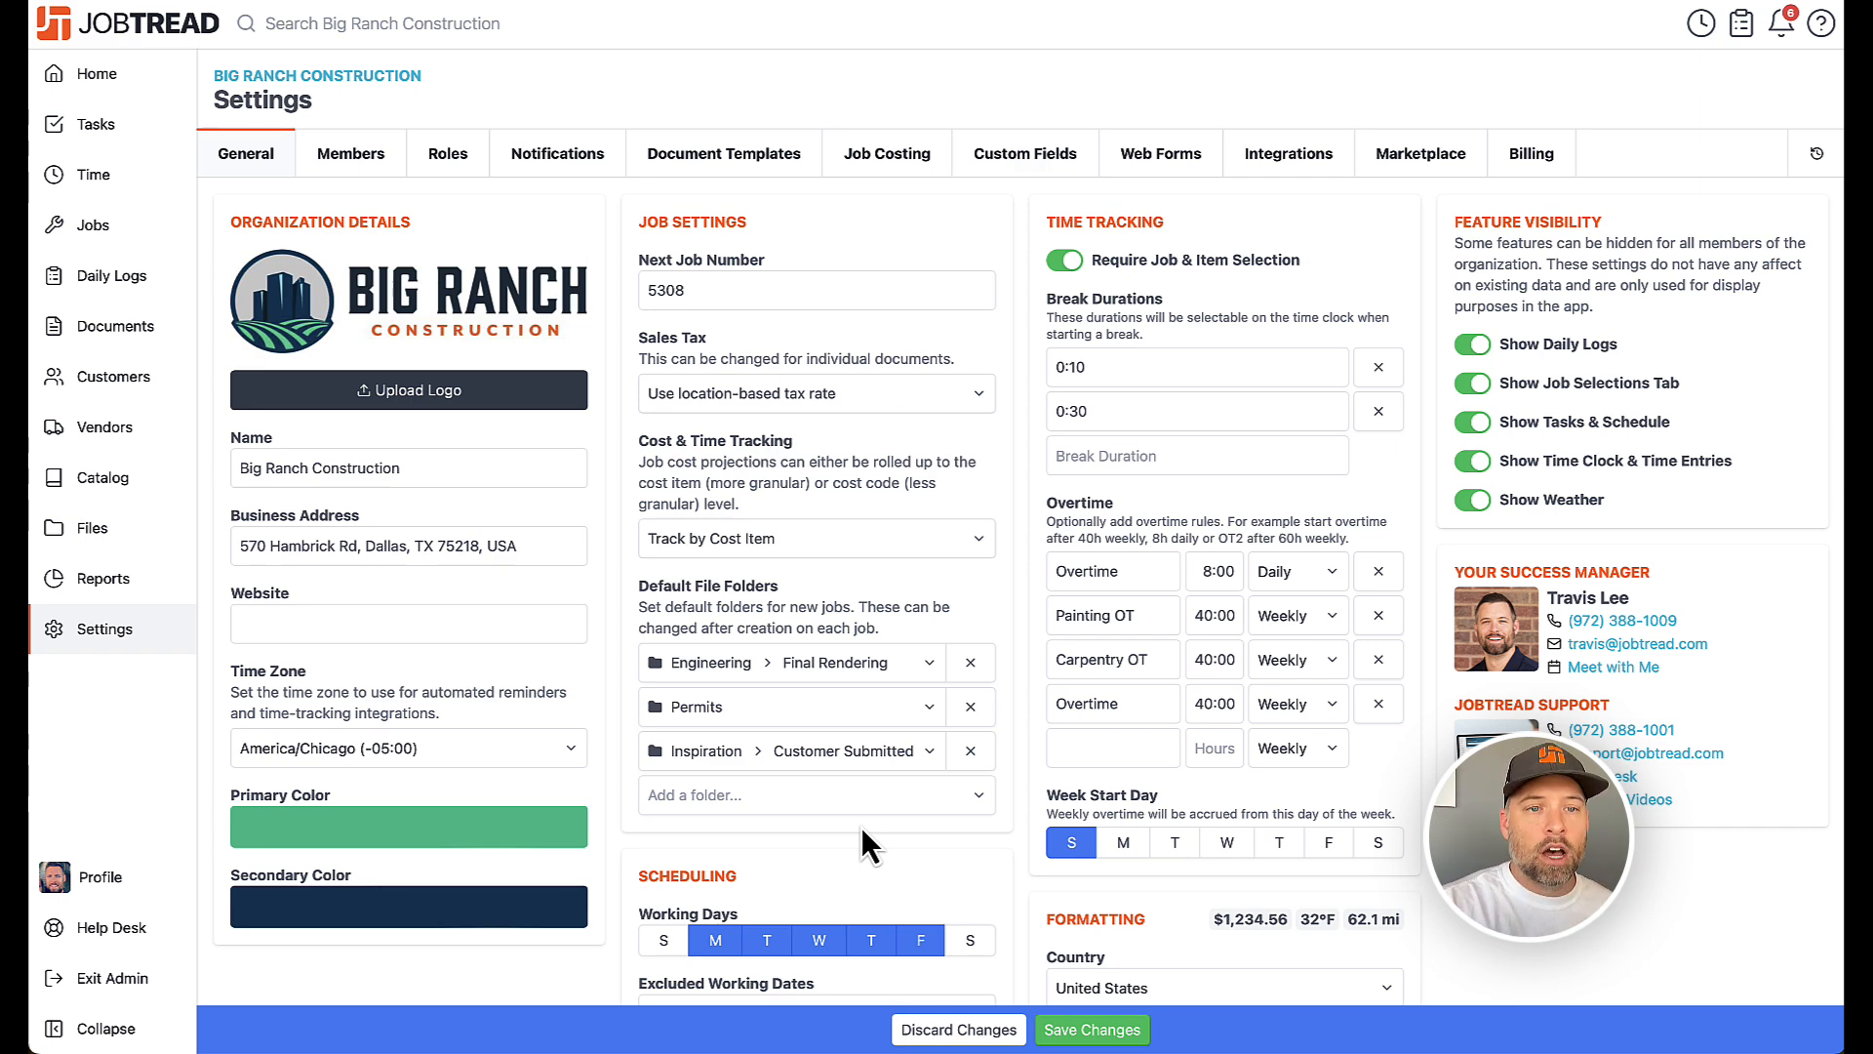
# Open the Customer role and add the Design folder to the folders its users may access
pyautogui.click(454, 165)
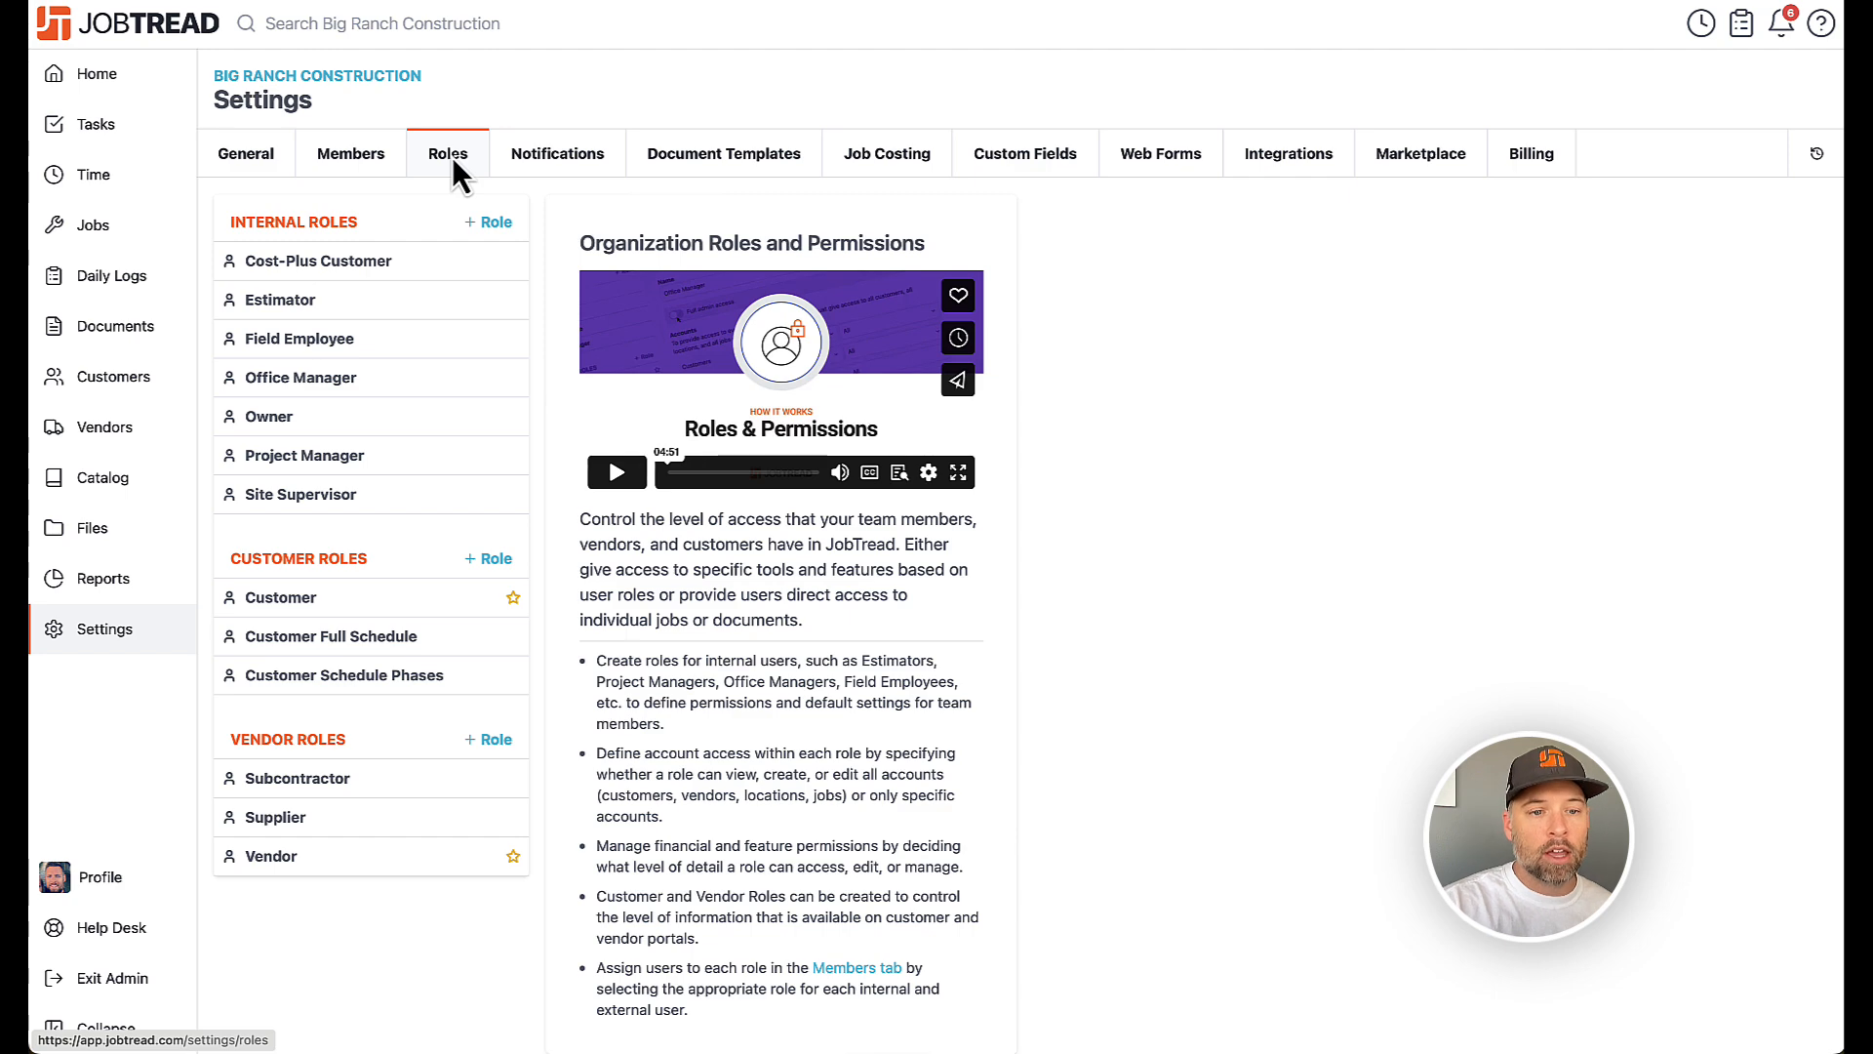
pyautogui.click(372, 608)
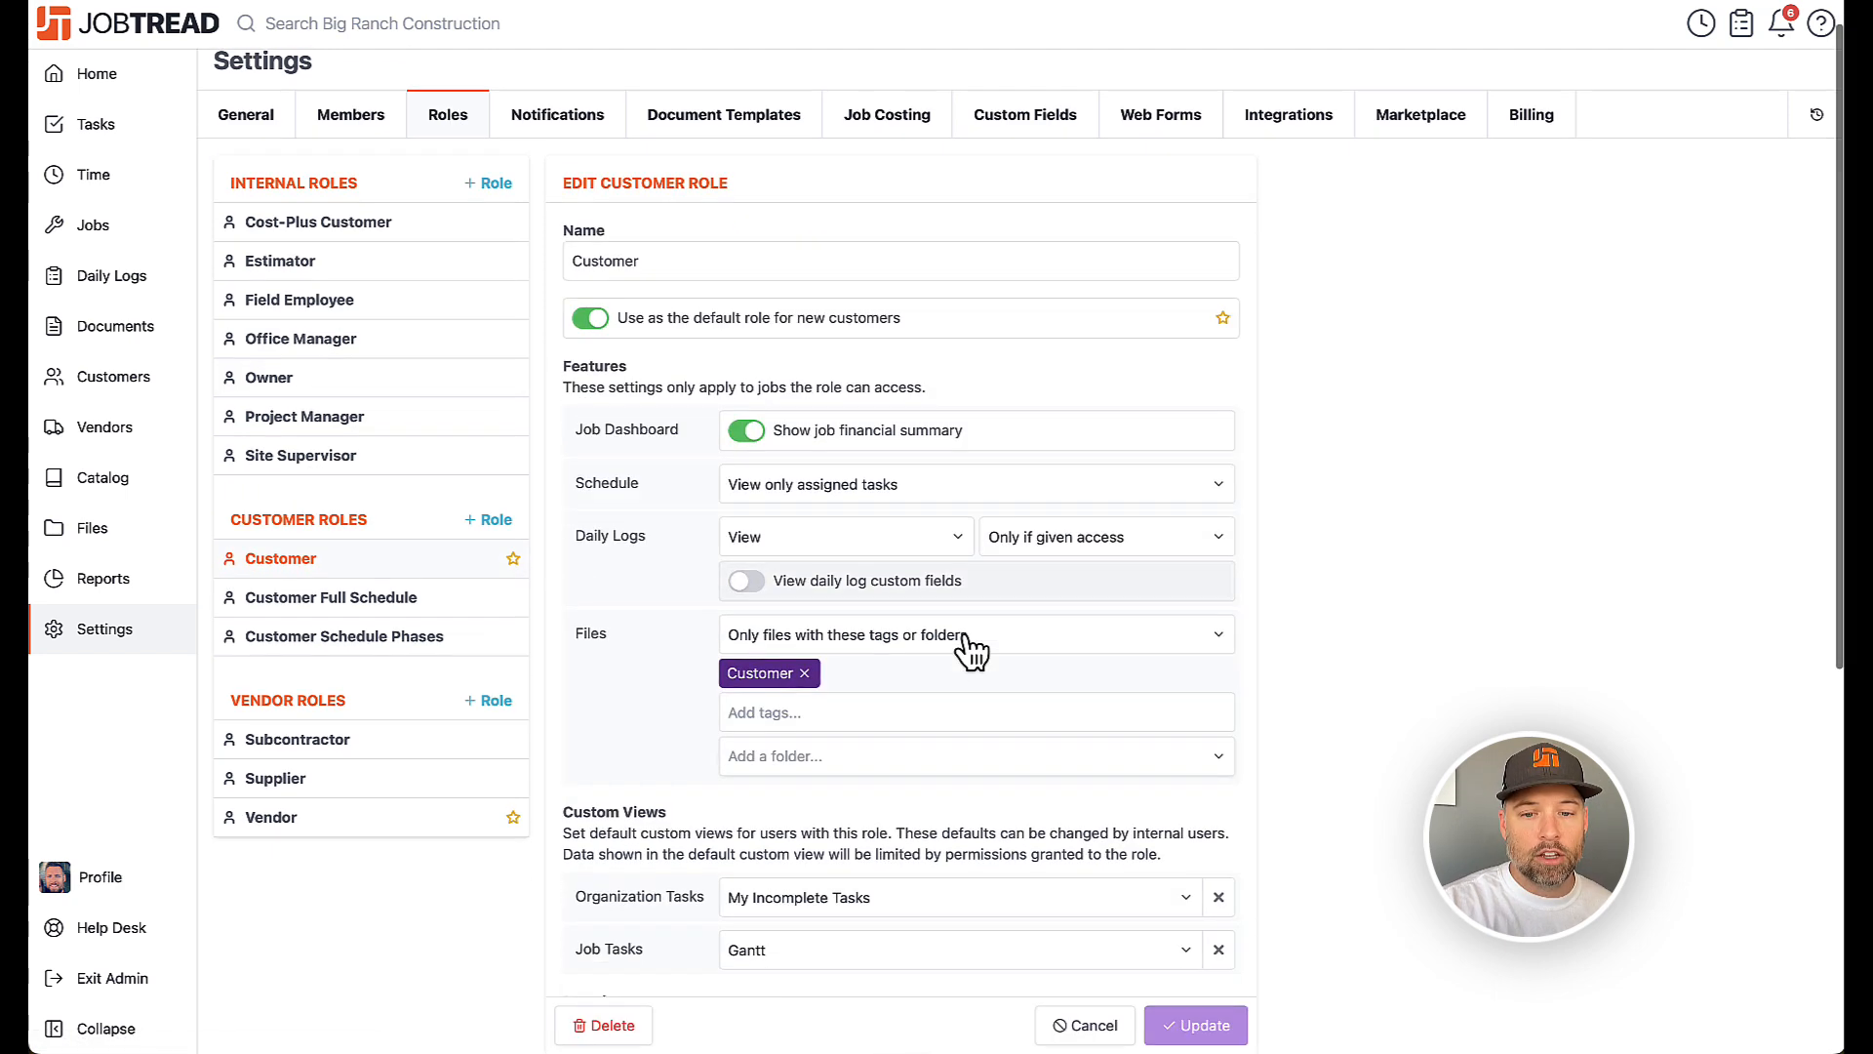
pyautogui.scroll(-3, 966, 652)
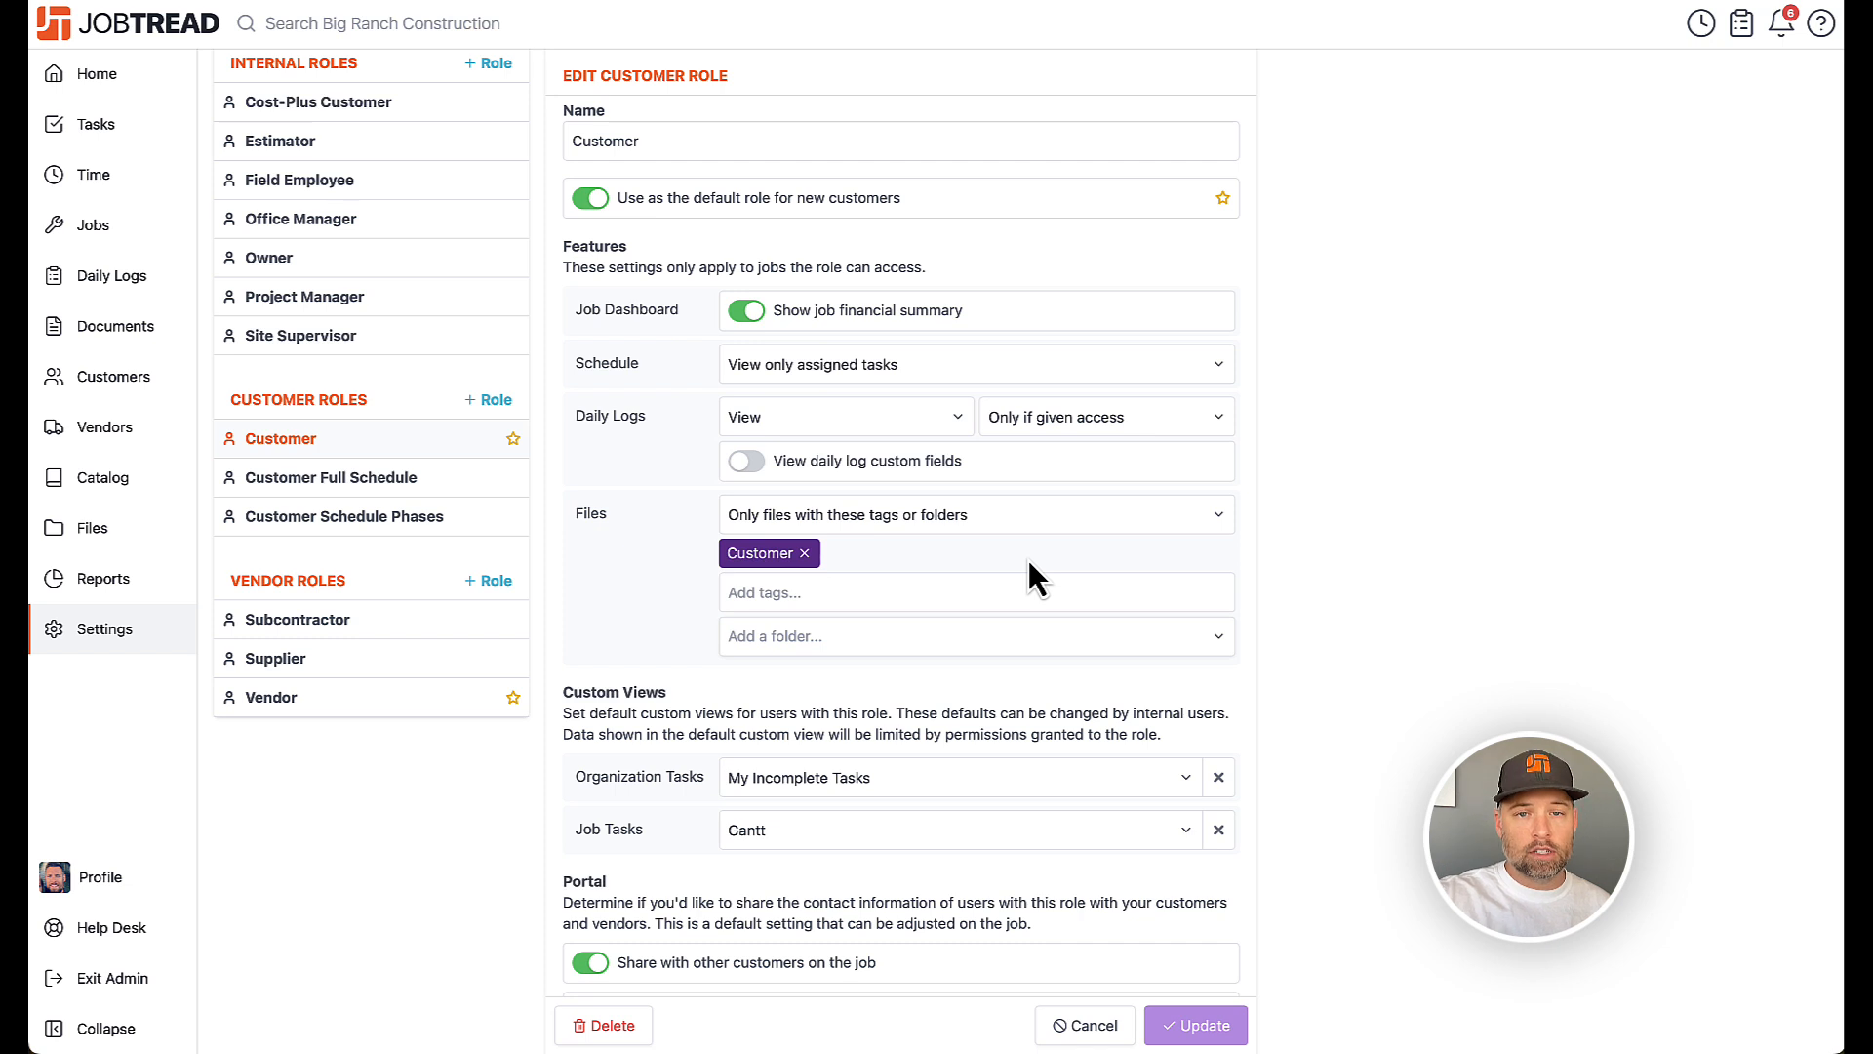
pyautogui.click(944, 639)
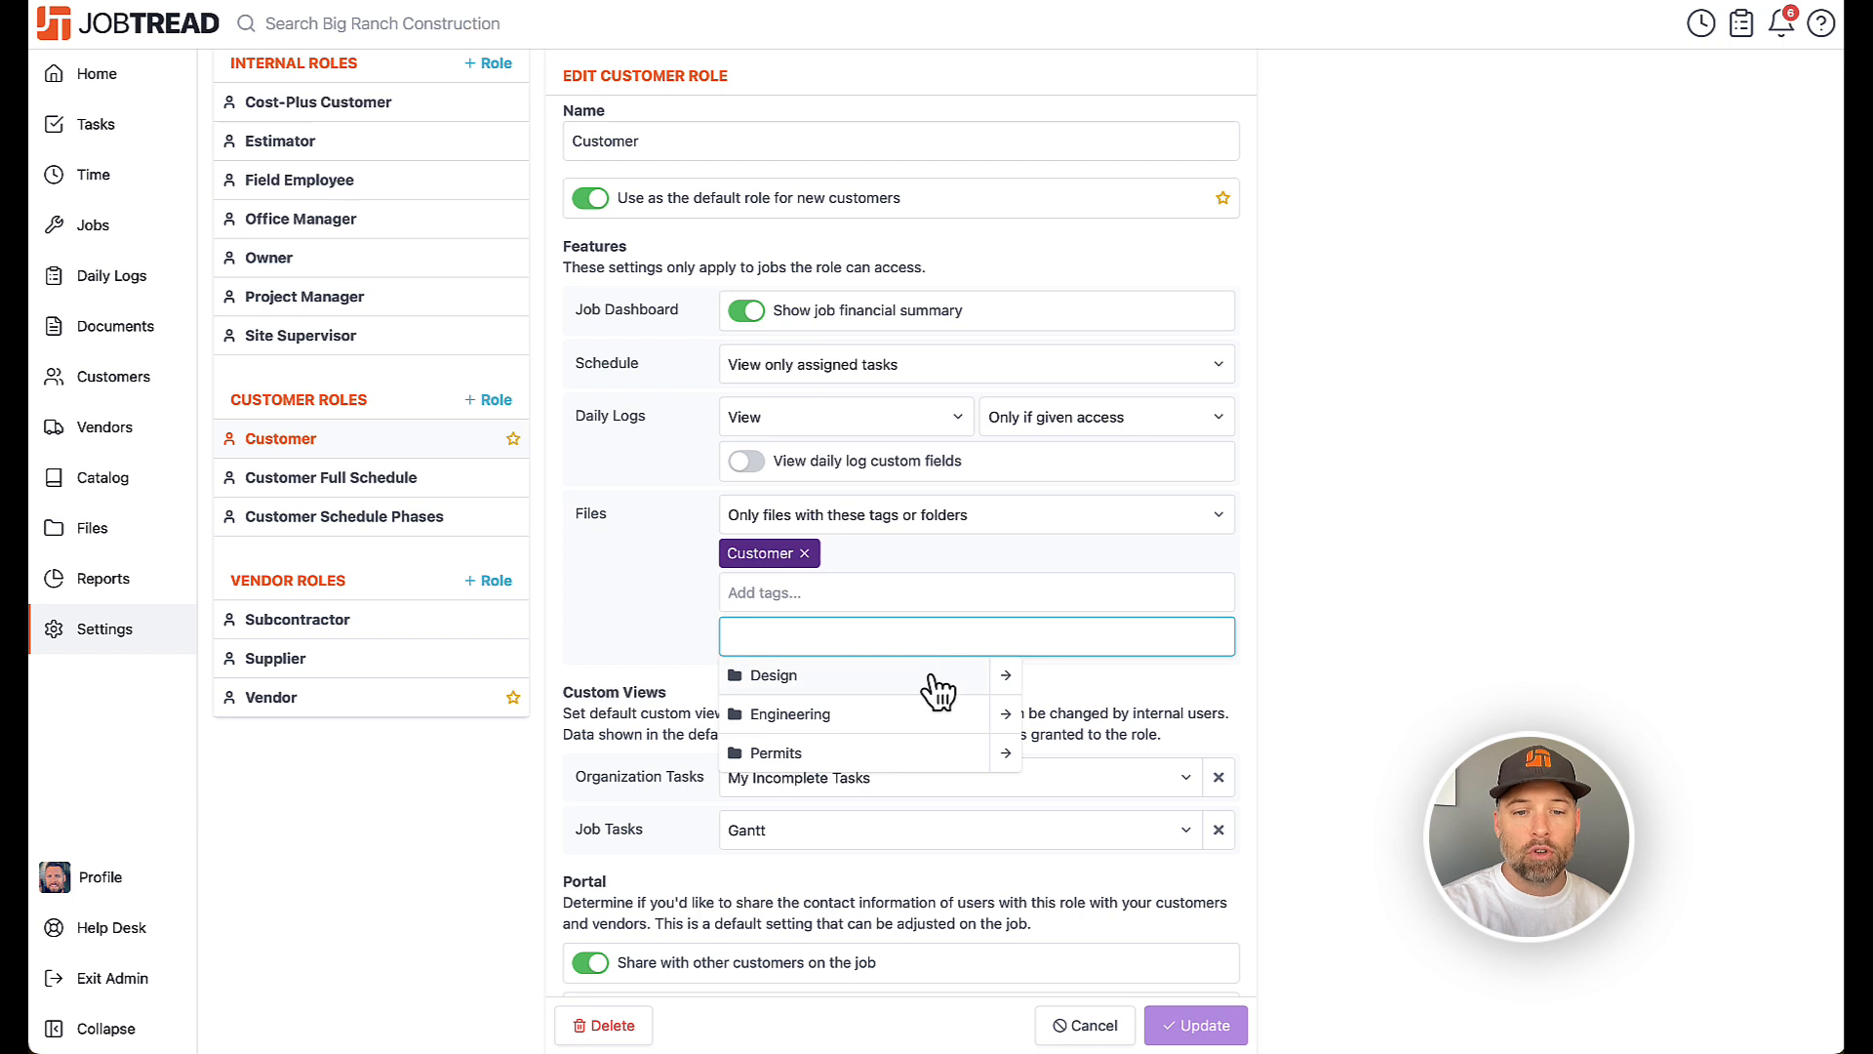
pyautogui.click(936, 681)
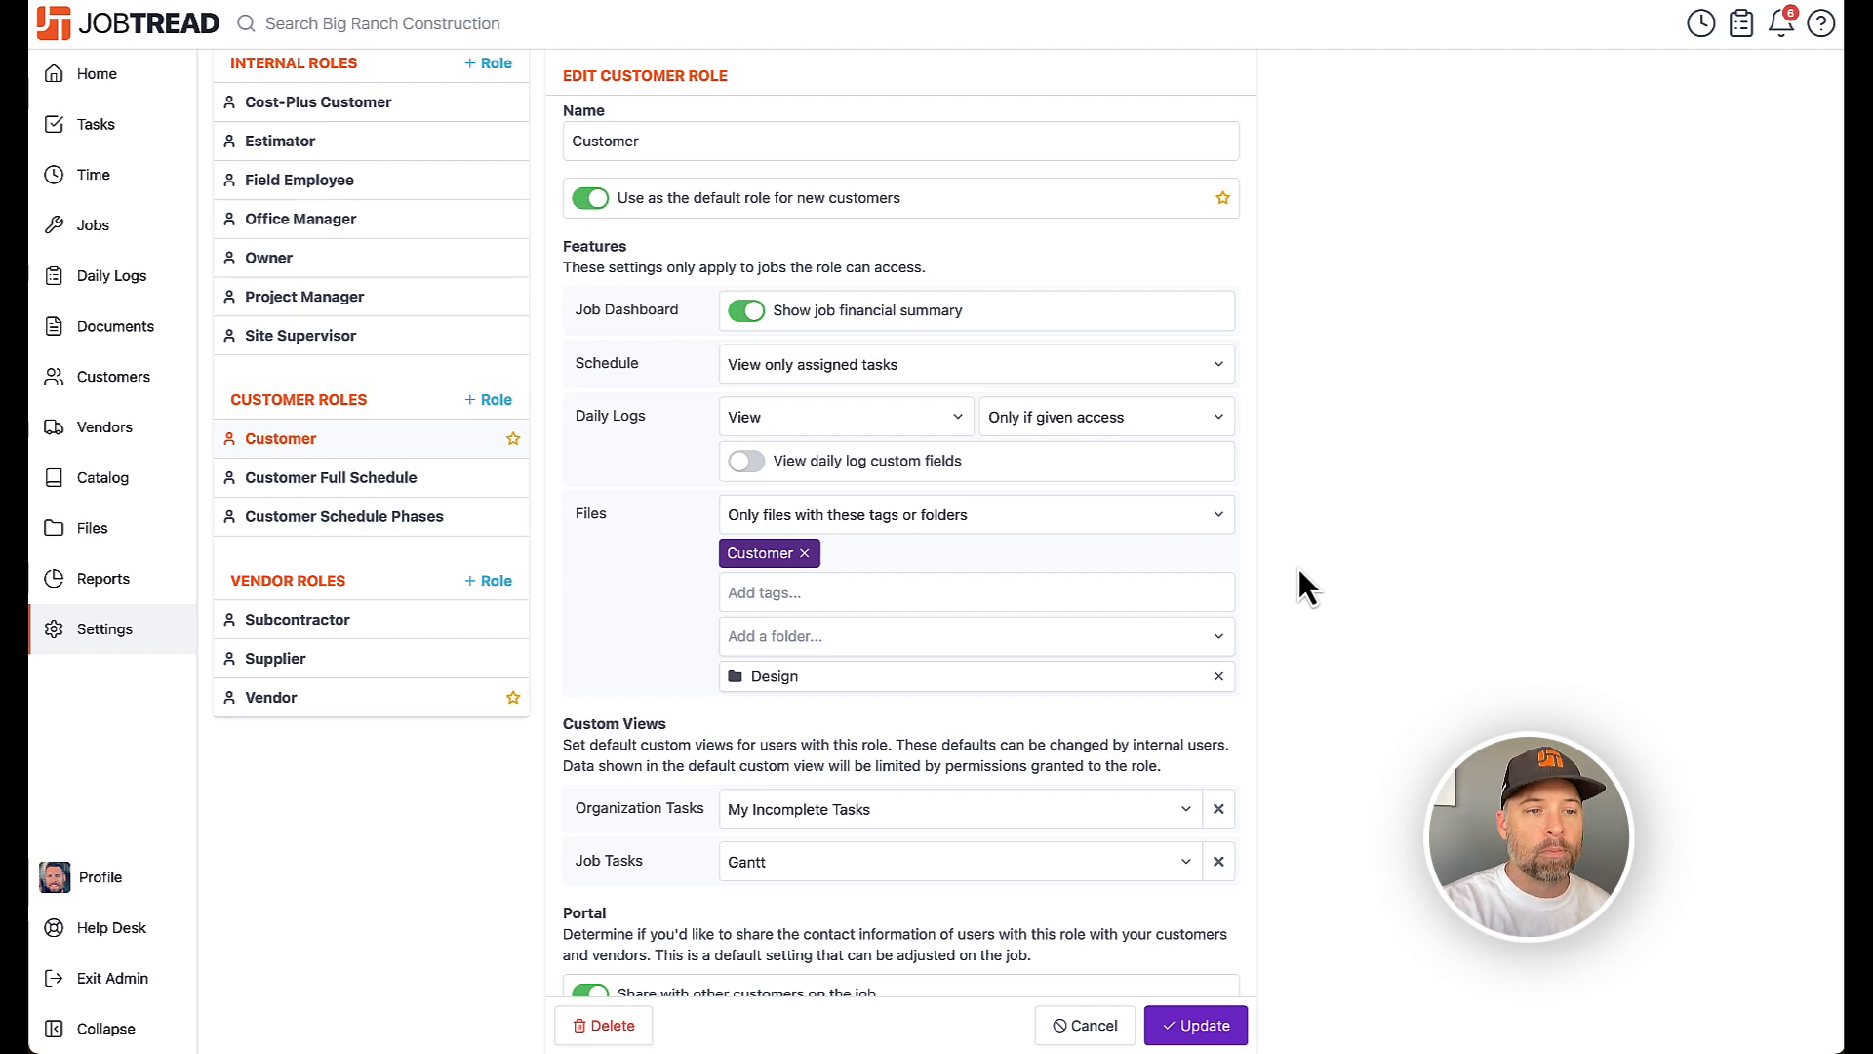
# Open the organization-wide Files page
pyautogui.scroll(3, 1297, 568)
pyautogui.click(156, 538)
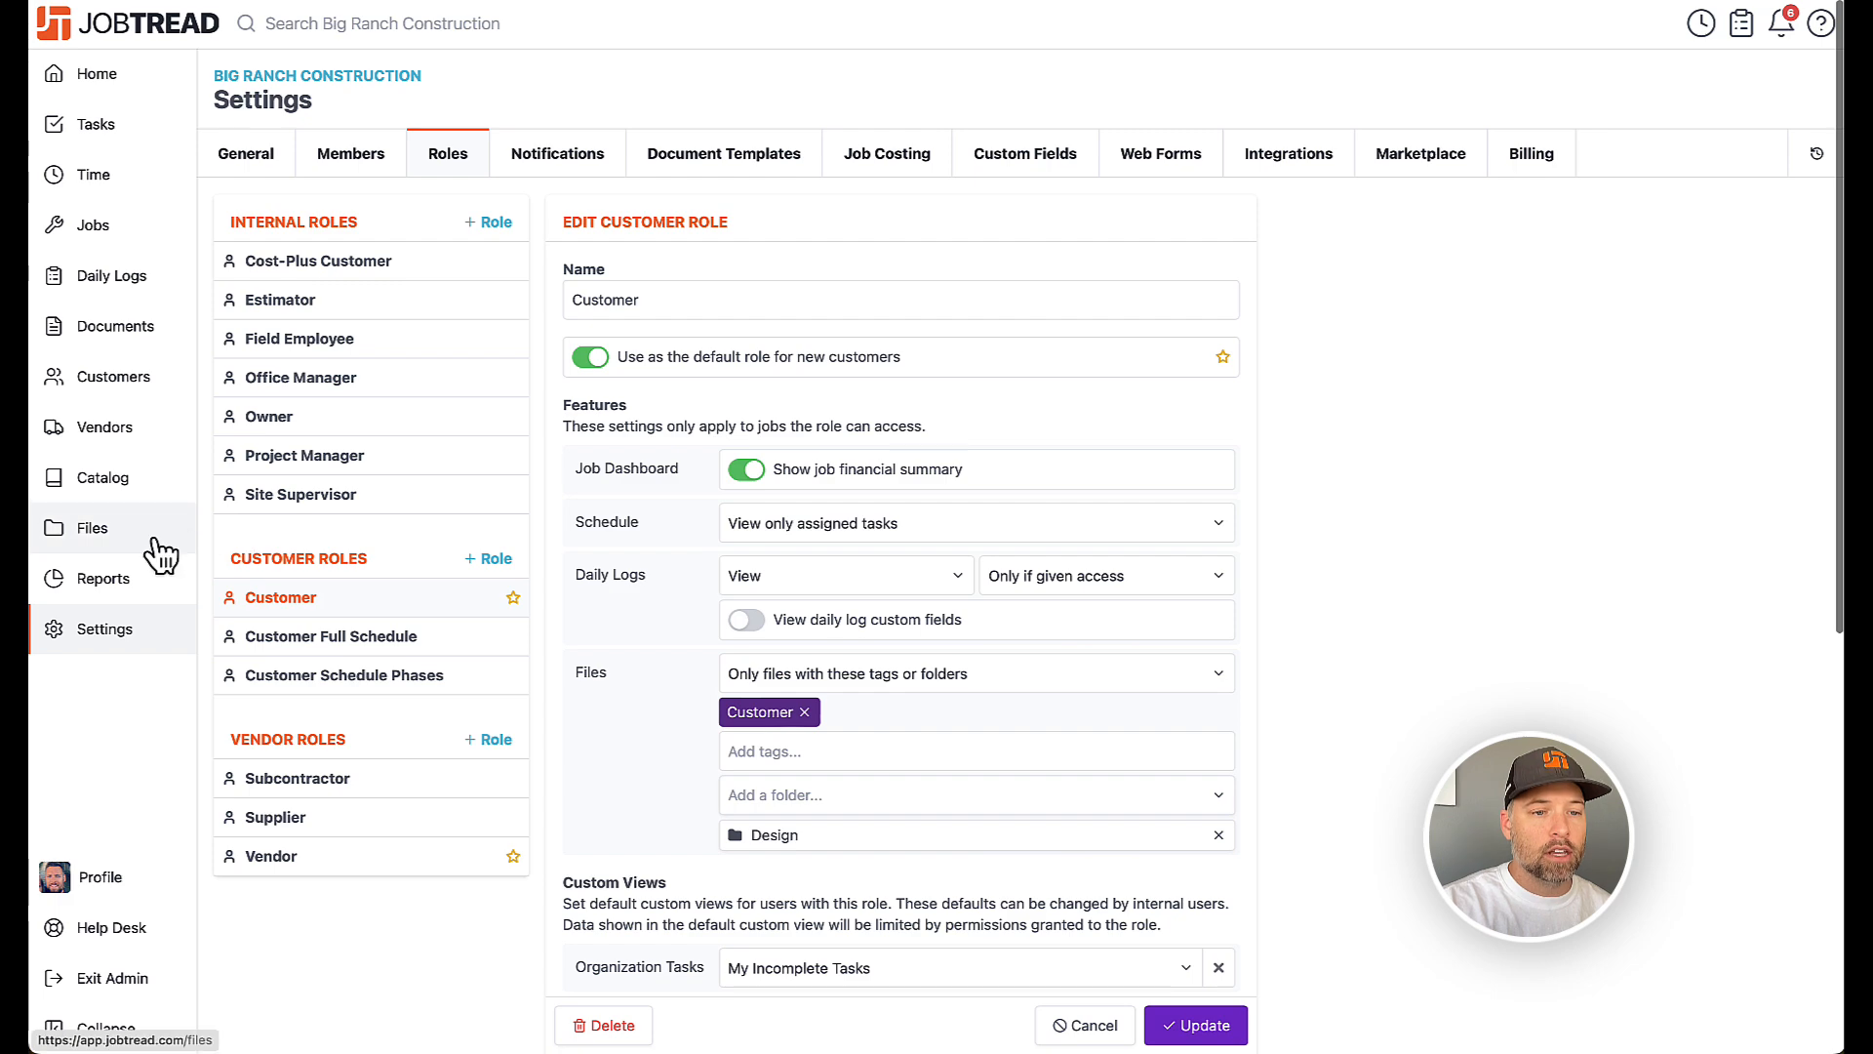